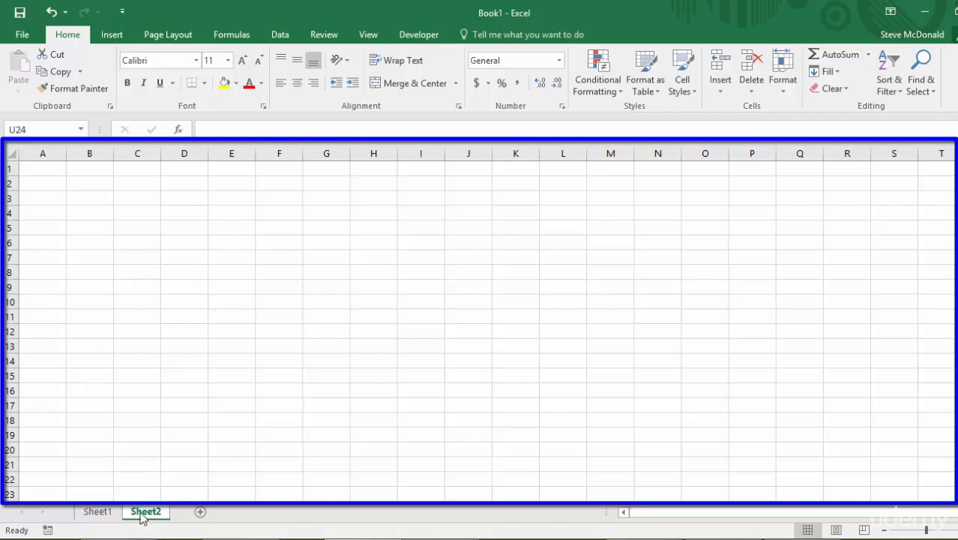
# Step: Switch back and forth between Sheet1 and Sheet2 to view each worksheet
pyautogui.click(94, 516)
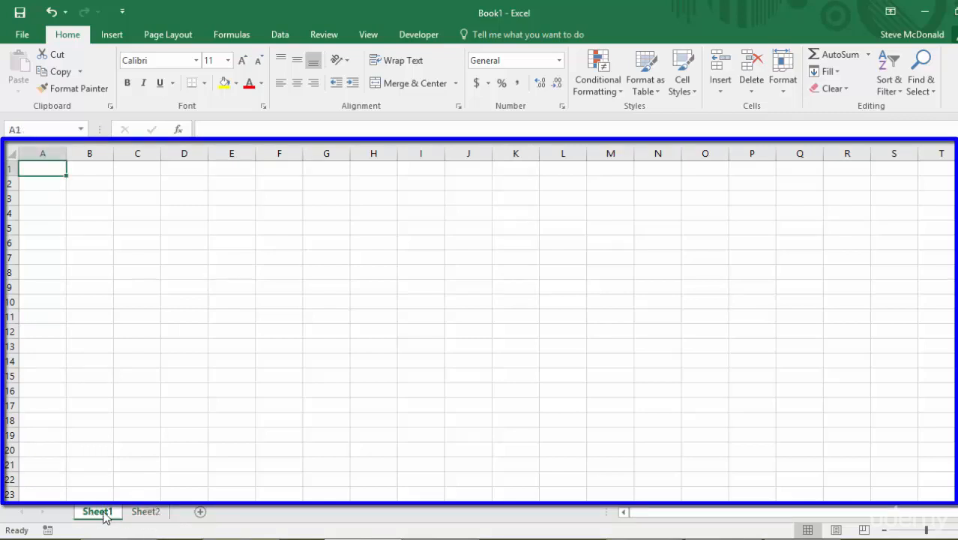
pyautogui.click(151, 514)
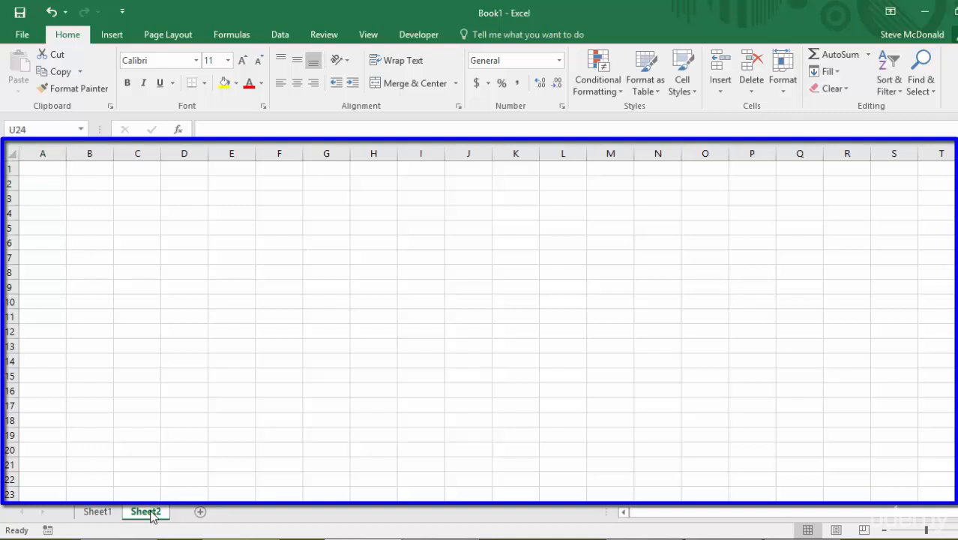
pyautogui.click(98, 514)
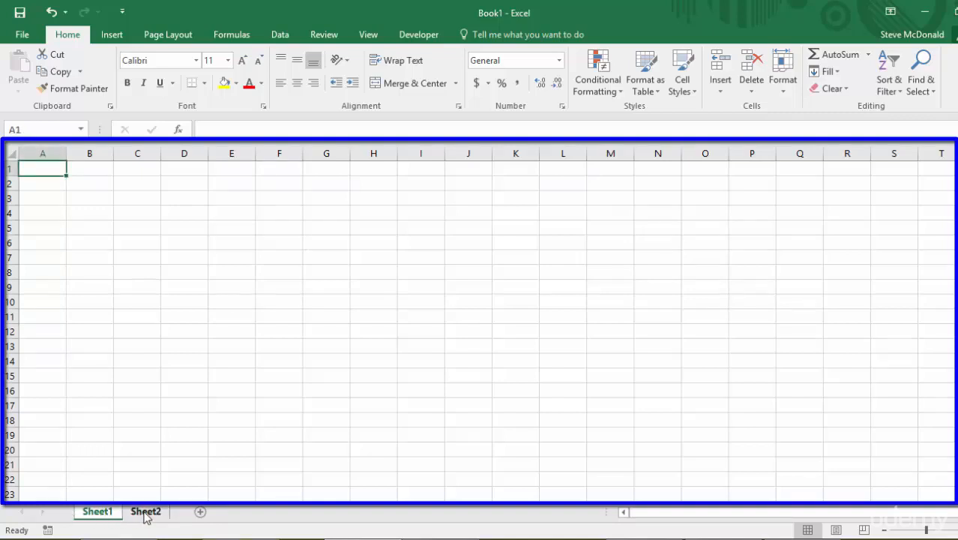
pyautogui.click(145, 514)
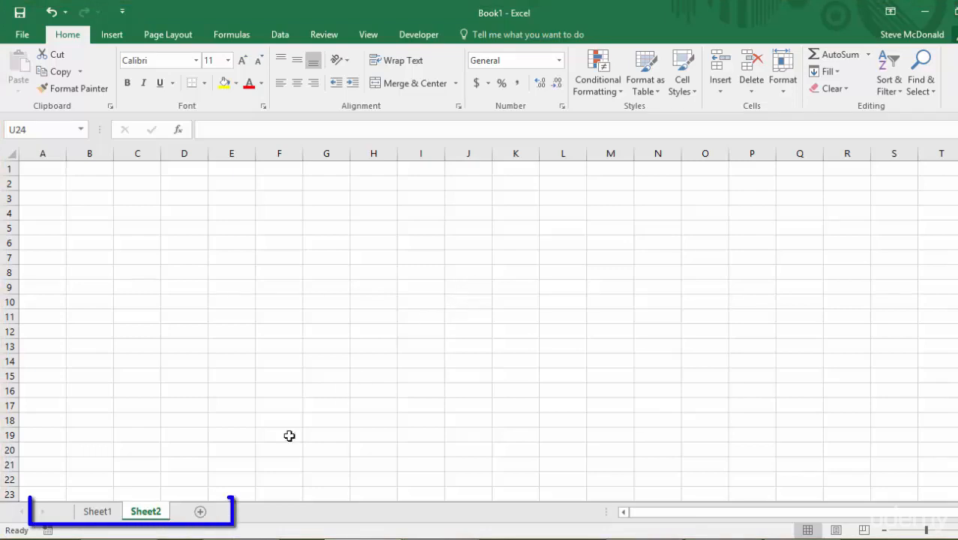
pyautogui.click(93, 513)
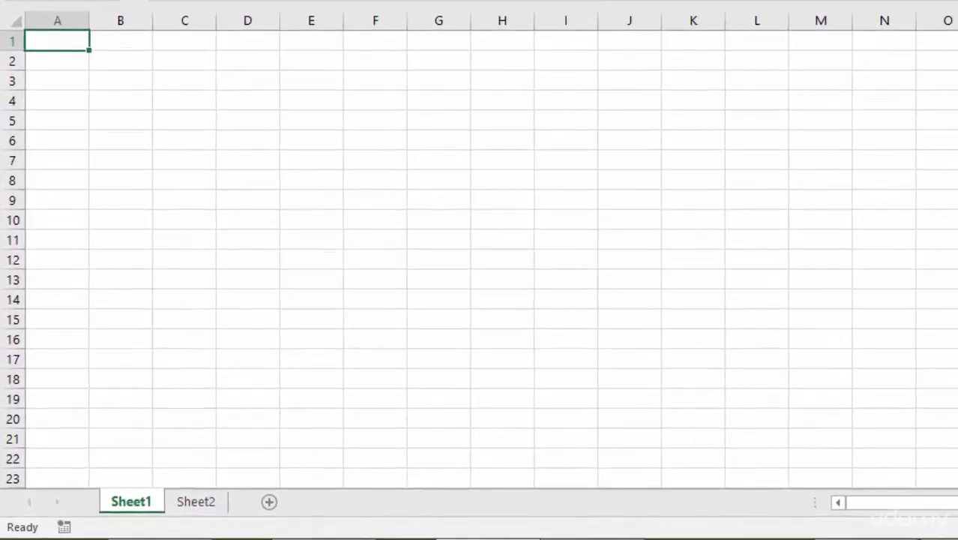
pyautogui.click(196, 502)
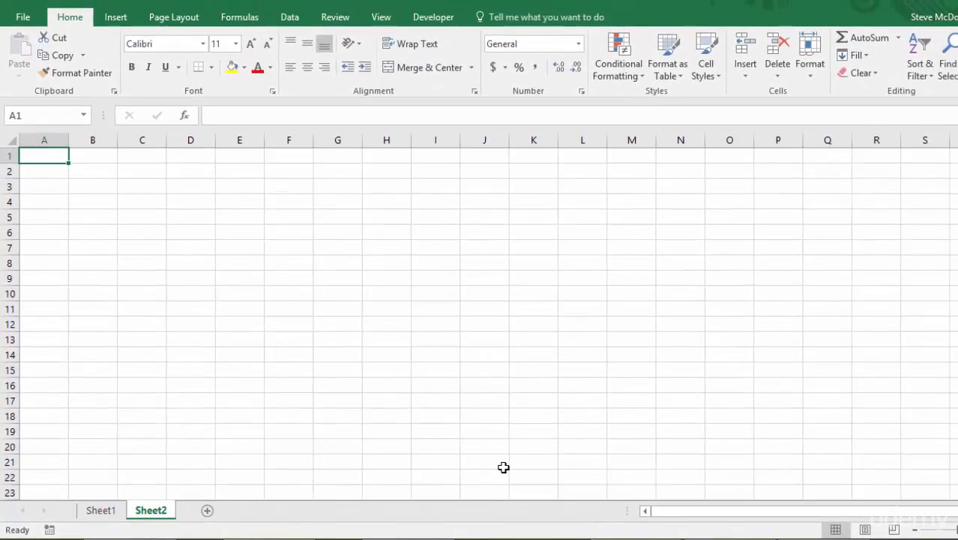
# Step: Create a new blank workbook and add two more worksheets after Sheet1
pyautogui.click(23, 20)
pyautogui.click(39, 87)
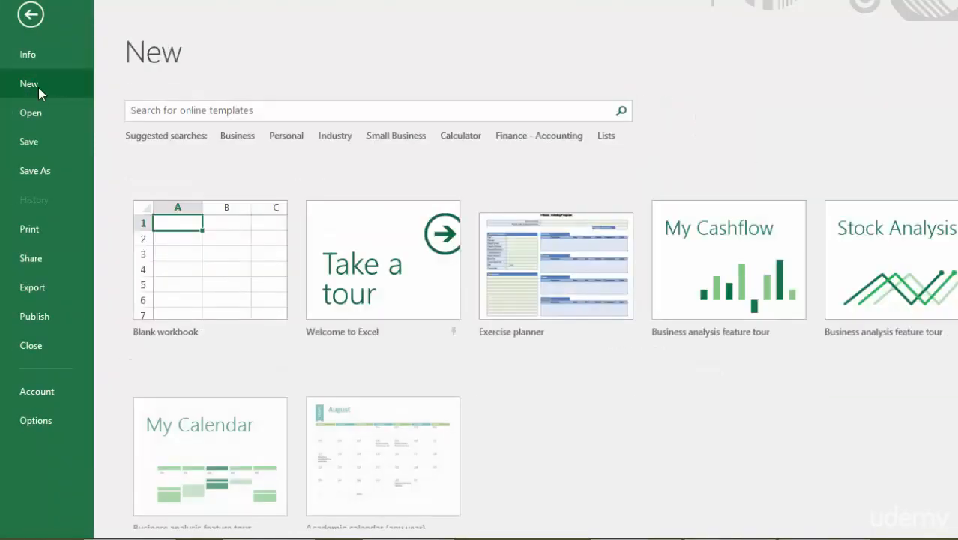
pyautogui.click(204, 301)
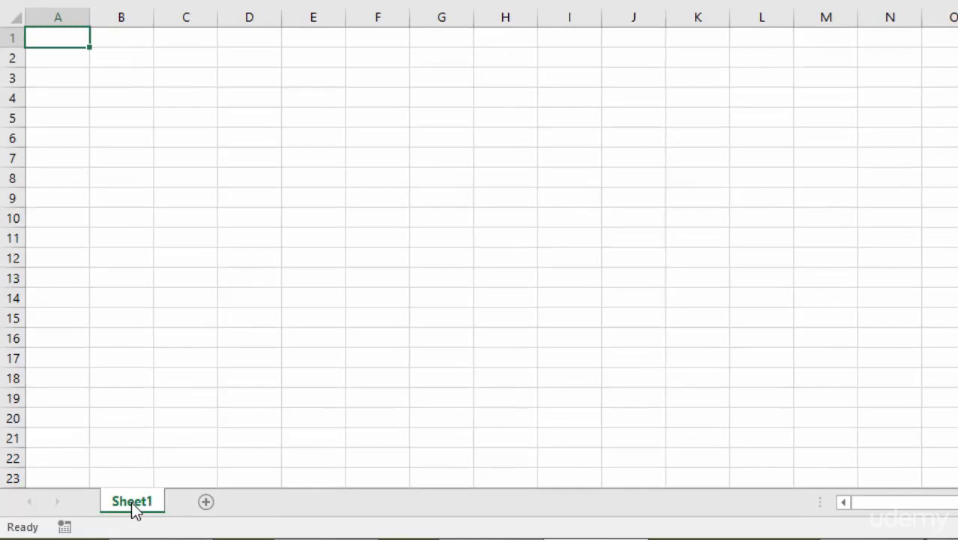
pyautogui.click(207, 502)
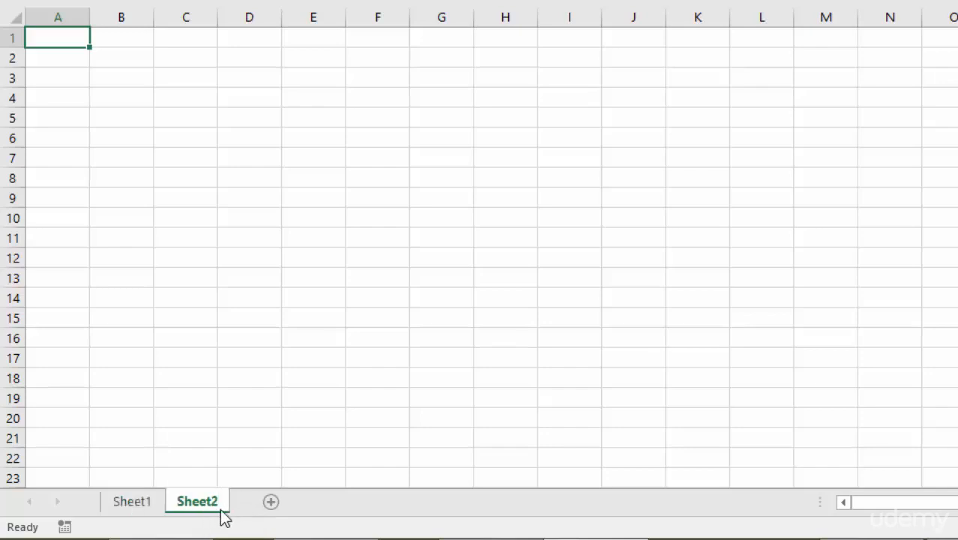
pyautogui.click(271, 502)
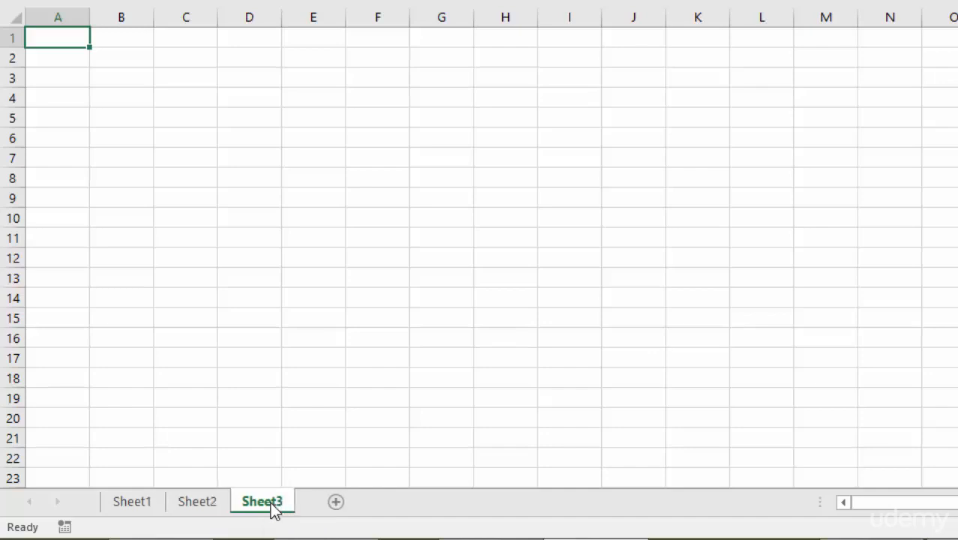
# Step: Enter Sunday, Monday and Tuesday in cell A1 of Sheet1, Sheet2 and Sheet3 respectively
pyautogui.click(201, 505)
pyautogui.click(135, 509)
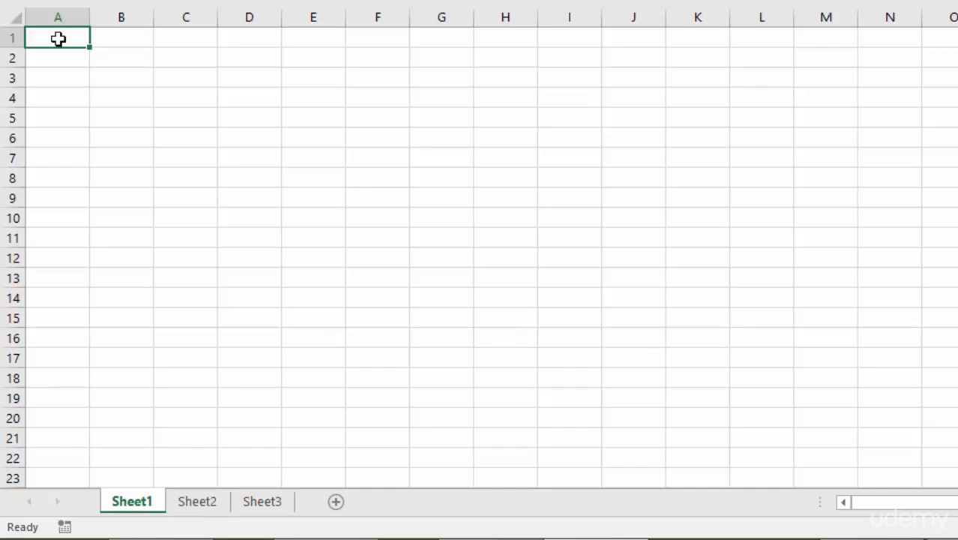
pyautogui.write('Sunday')
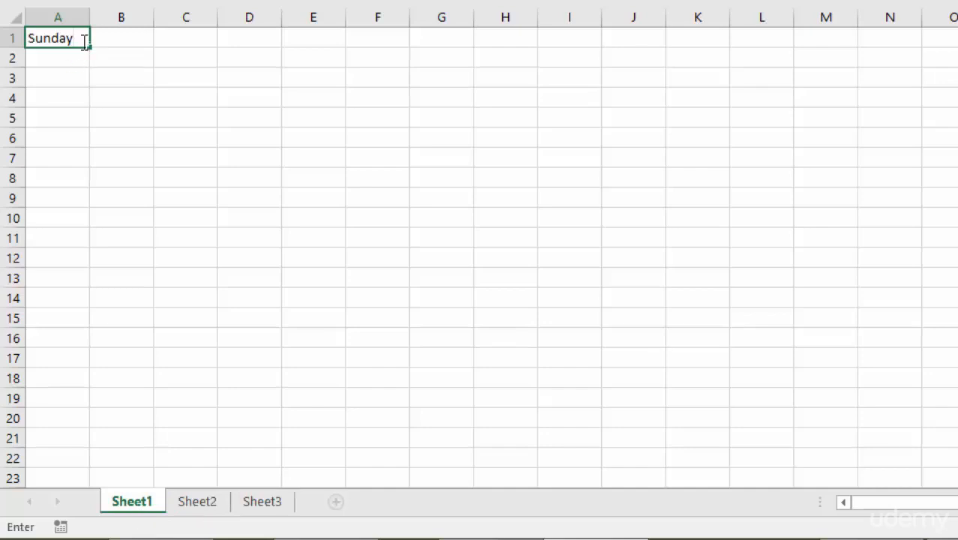
pyautogui.hotkey('ctrl', 'Return')
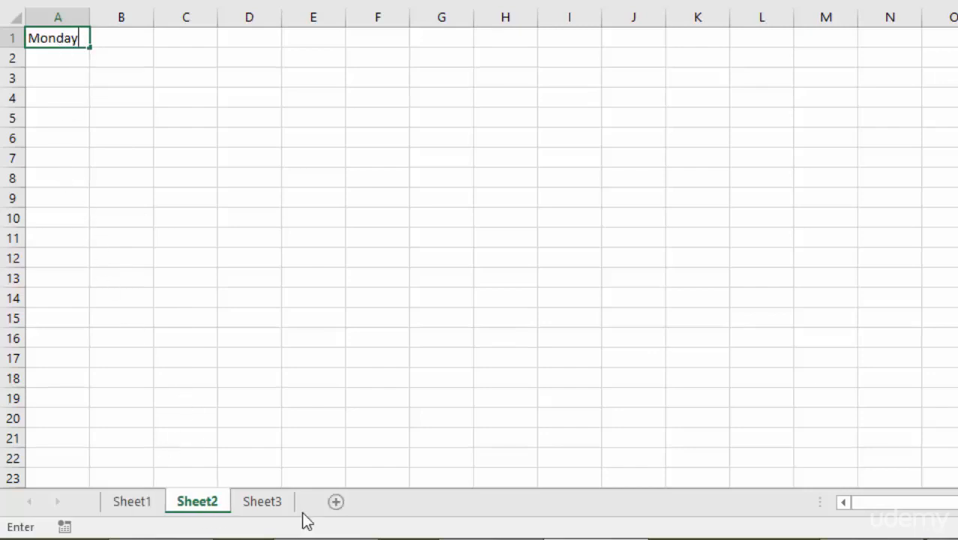
pyautogui.hotkey('ctrl', 'Return')
pyautogui.click(267, 507)
pyautogui.write('Tuesday')
pyautogui.hotkey('ctrl', 'Return')
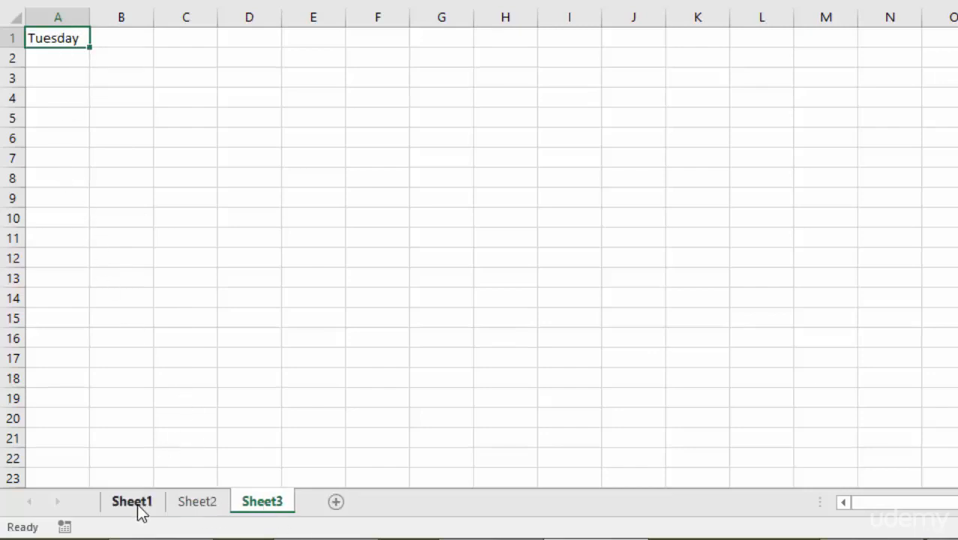
# Step: Check the three worksheets in turn and permanently delete Sheet3
pyautogui.click(137, 503)
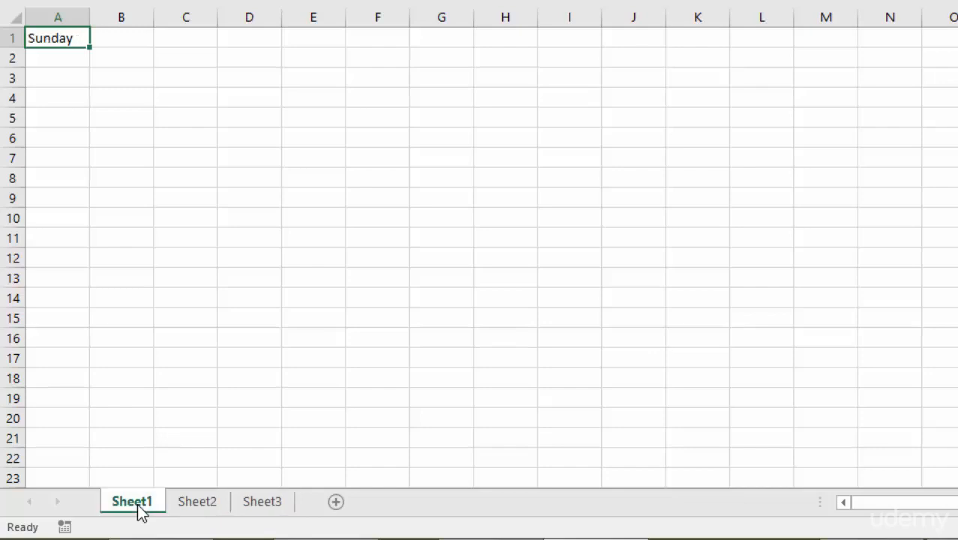
pyautogui.click(199, 506)
pyautogui.click(276, 512)
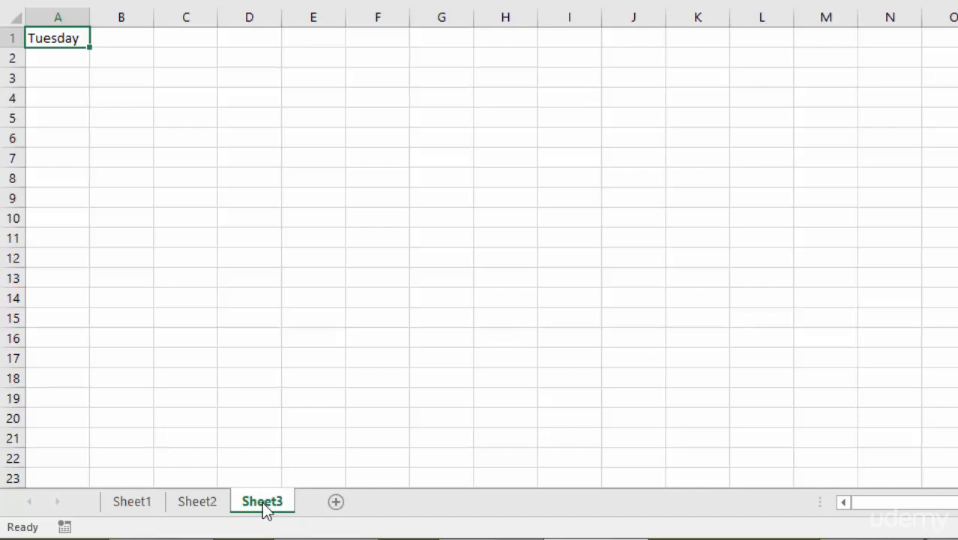
pyautogui.rightClick(264, 507)
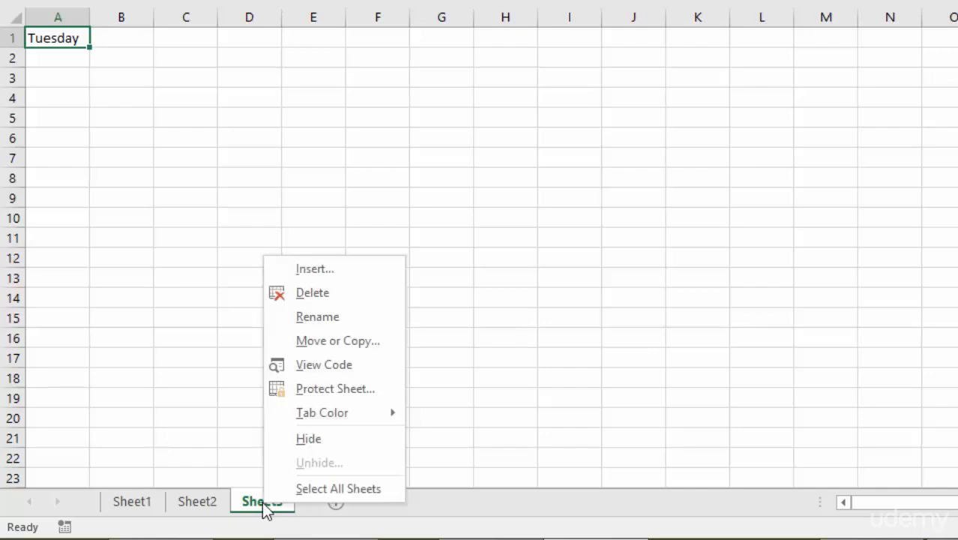
pyautogui.press('Escape')
pyautogui.rightClick(279, 510)
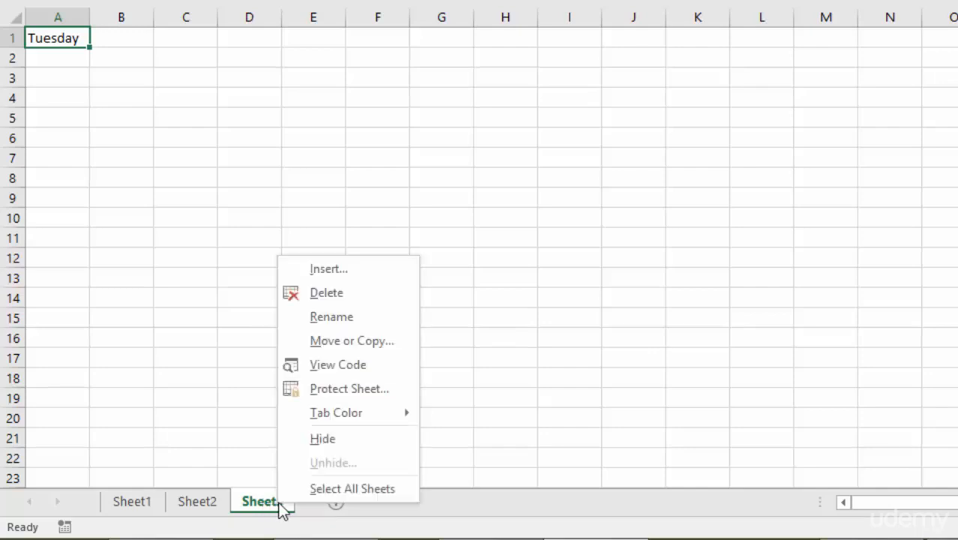
pyautogui.click(334, 294)
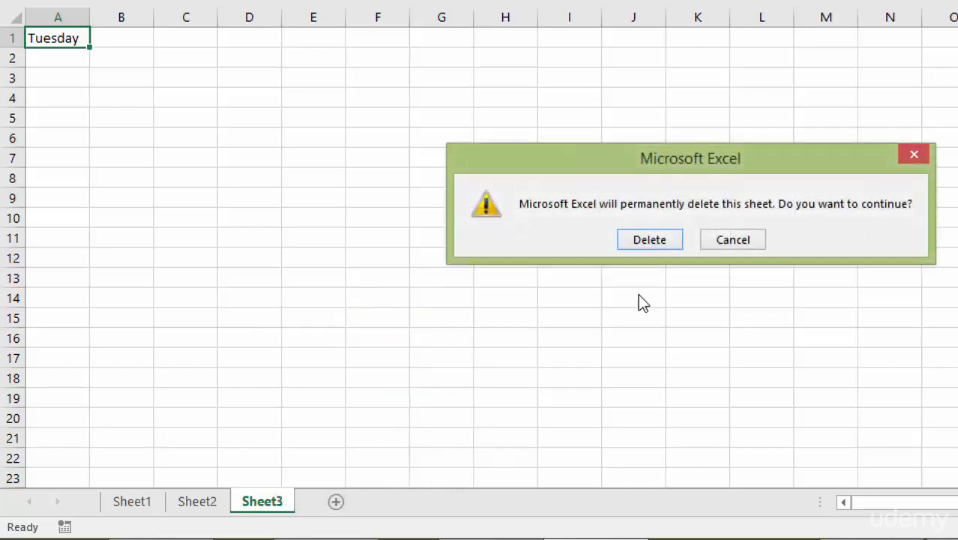
pyautogui.click(649, 240)
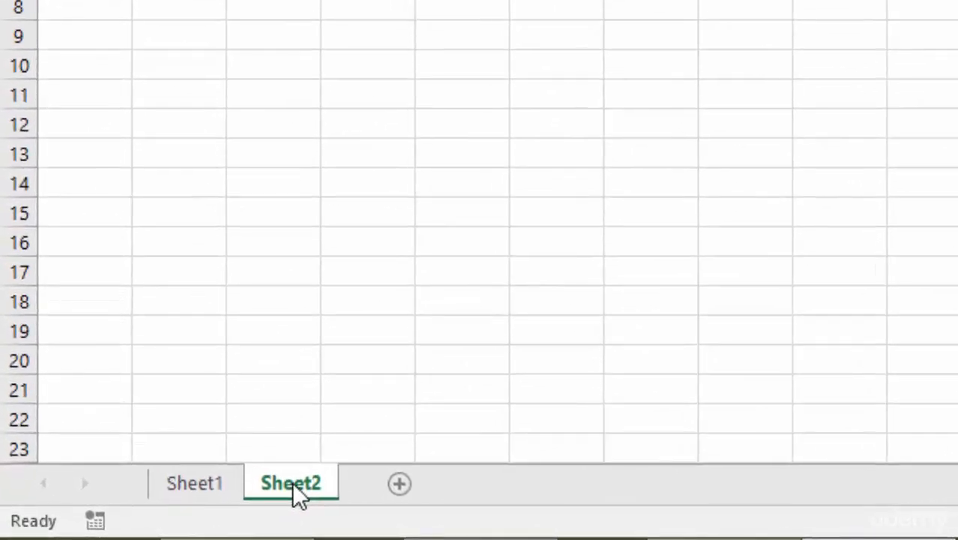
# Step: Duplicate Sheet2, placing the copy directly after the original worksheet
pyautogui.moveTo(293, 485); pyautogui.dragTo(372, 486)
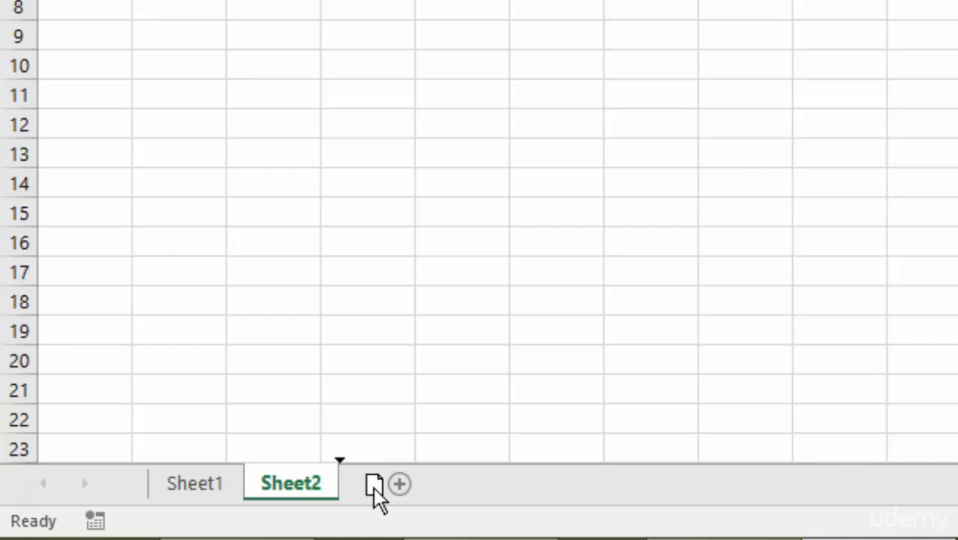
pyautogui.press('ctrl')
pyautogui.moveTo(372, 486); pyautogui.dragTo(376, 489)
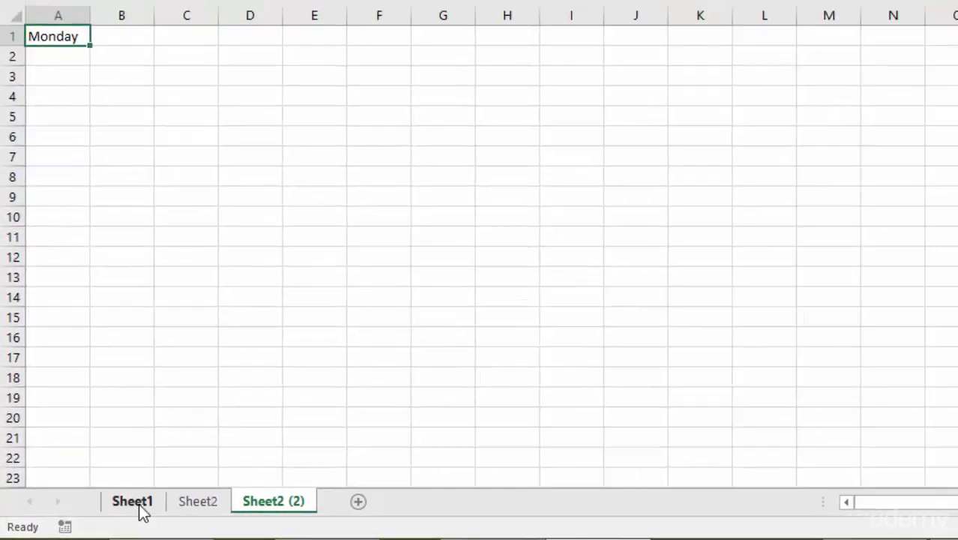
# Step: Compare the worksheets and change cell A1 of the Sheet2 copy to "Monday Afternoon"
pyautogui.click(135, 502)
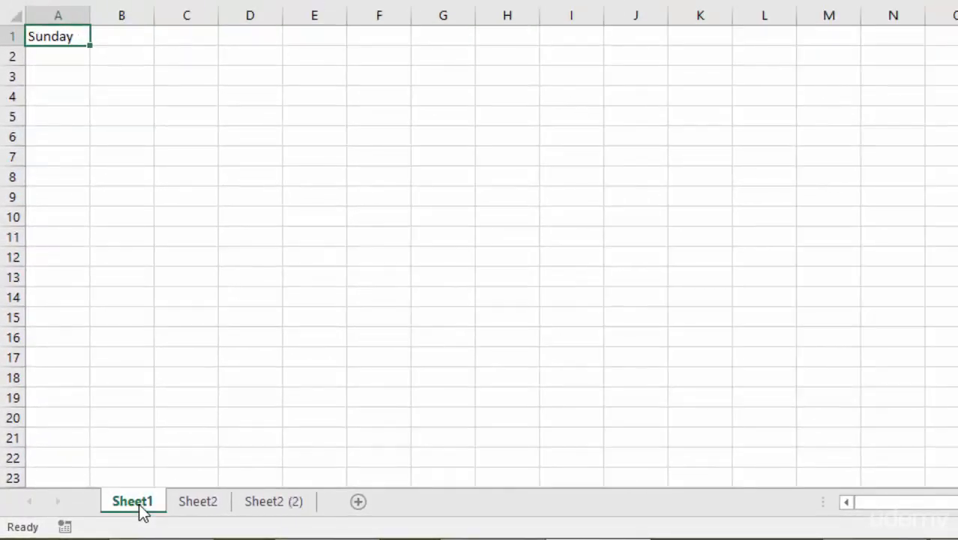
pyautogui.click(204, 501)
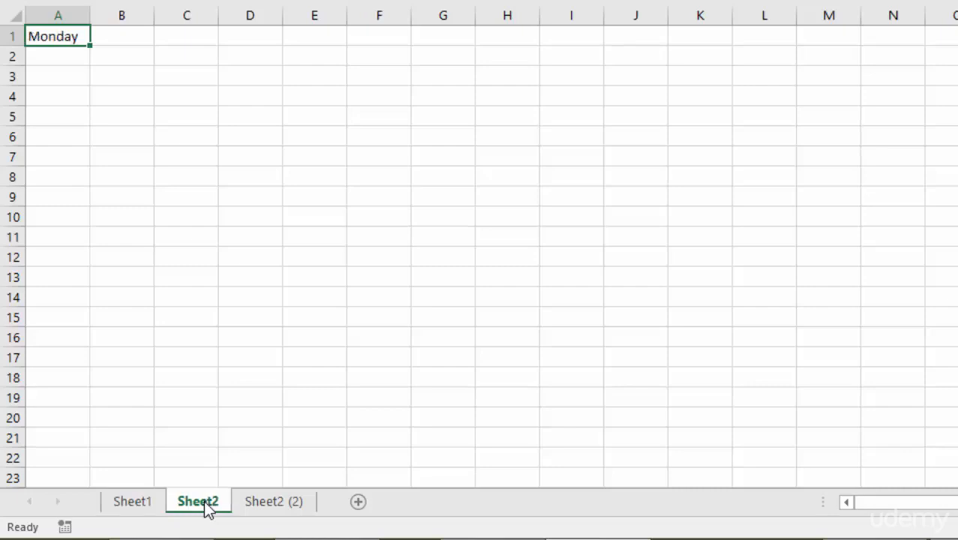
pyautogui.click(278, 508)
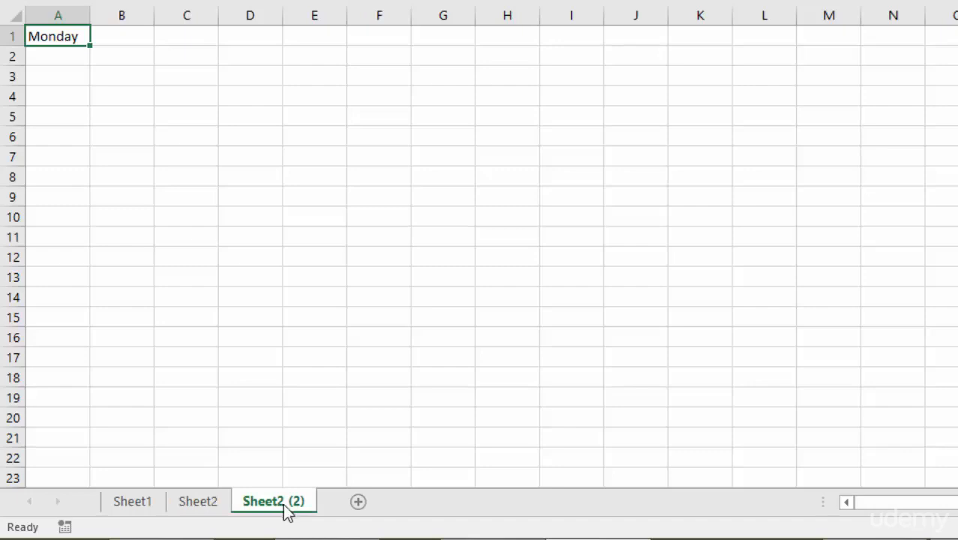
pyautogui.rightClick(283, 509)
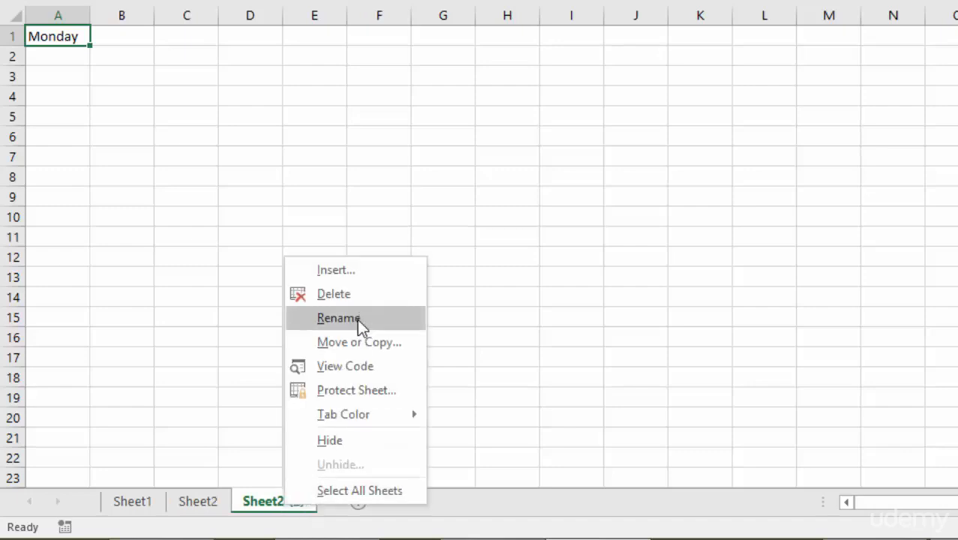
pyautogui.click(270, 506)
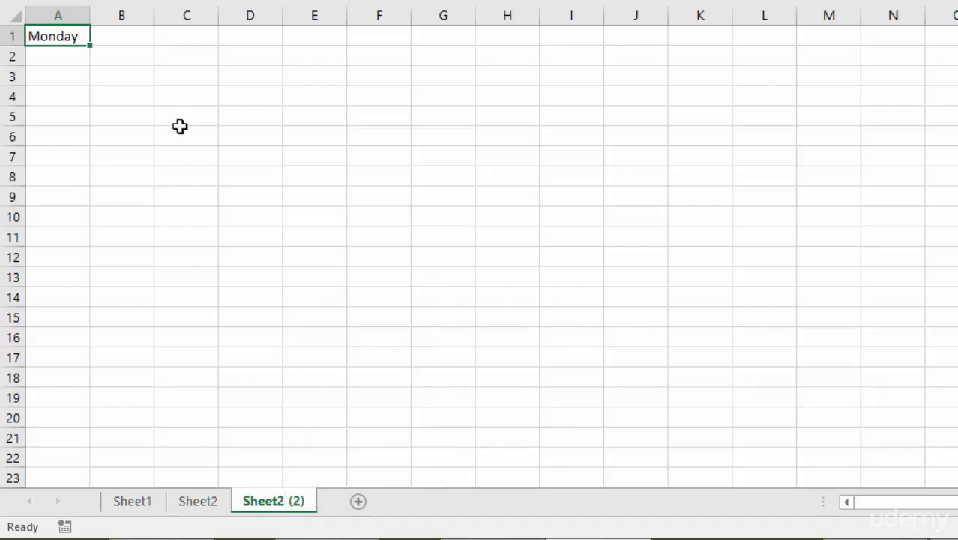
pyautogui.doubleClick(78, 34)
pyautogui.write('Afternoon')
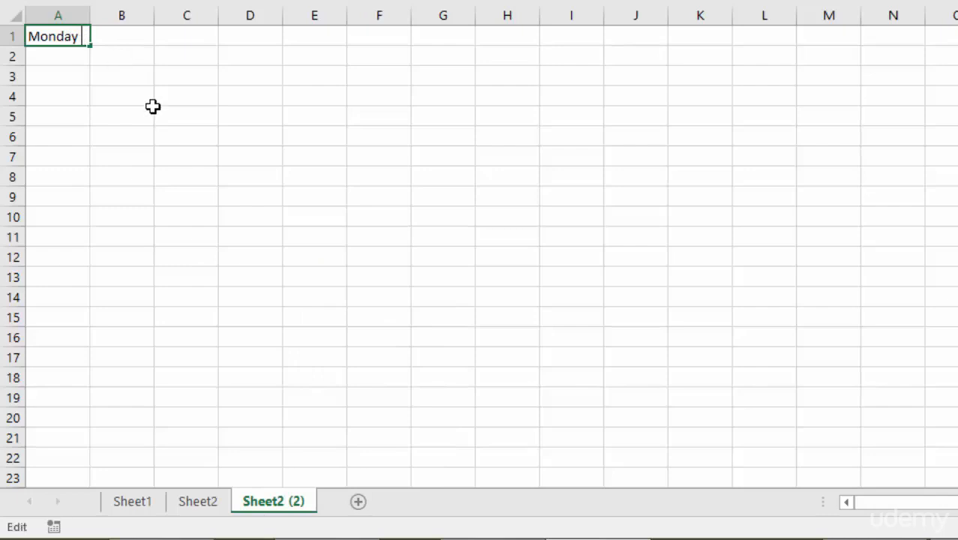
pyautogui.press('Return')
# Step: Add "Morning" after Monday in cell A1 of the original Sheet2
pyautogui.click(199, 504)
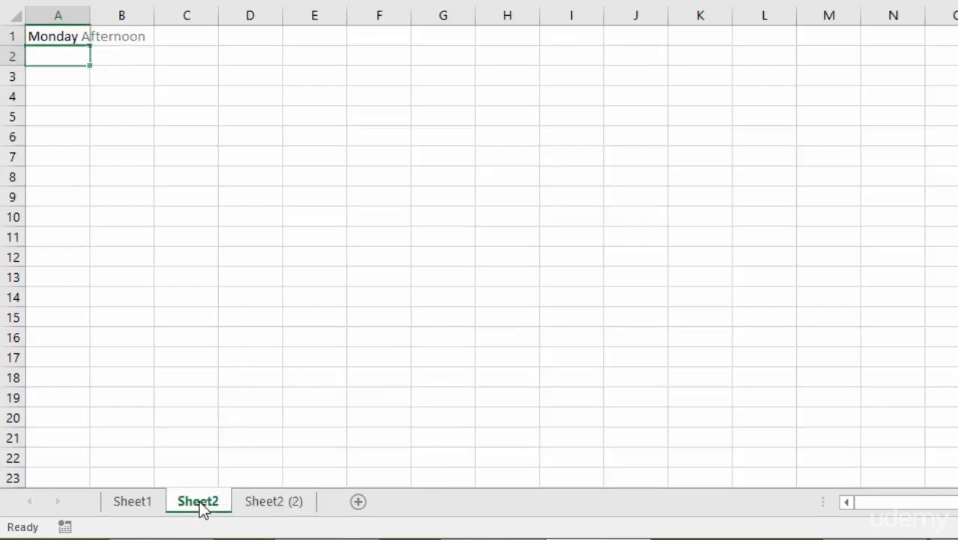
pyautogui.doubleClick(81, 36)
pyautogui.write('Morning')
pyautogui.press('Return')
# Step: Look through all three worksheets and rename Sheet1 as Sunday
pyautogui.click(131, 503)
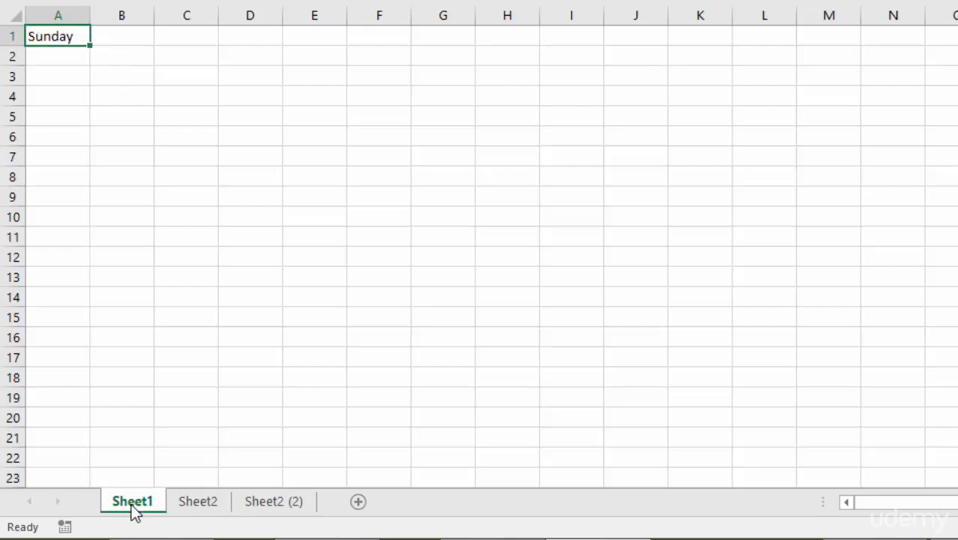
pyautogui.click(212, 504)
pyautogui.click(283, 506)
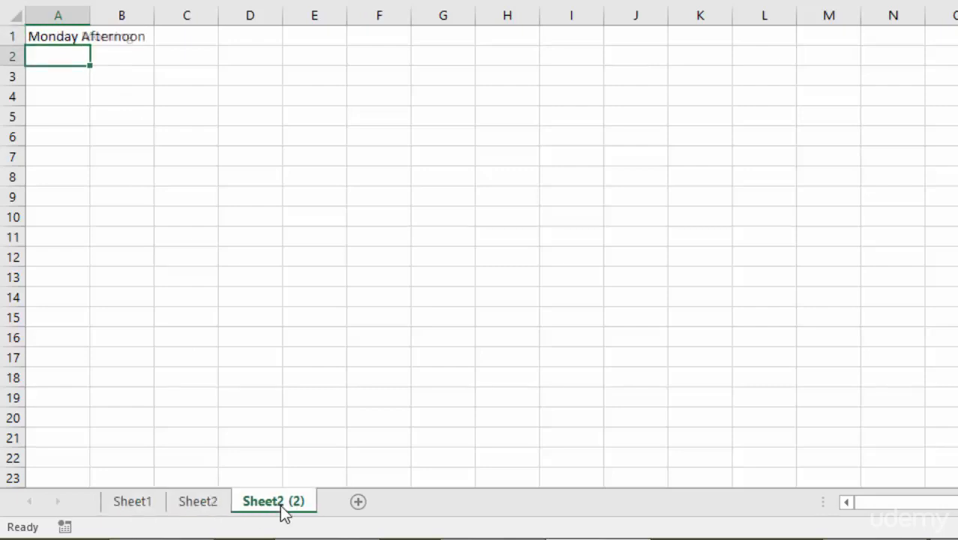
pyautogui.click(135, 510)
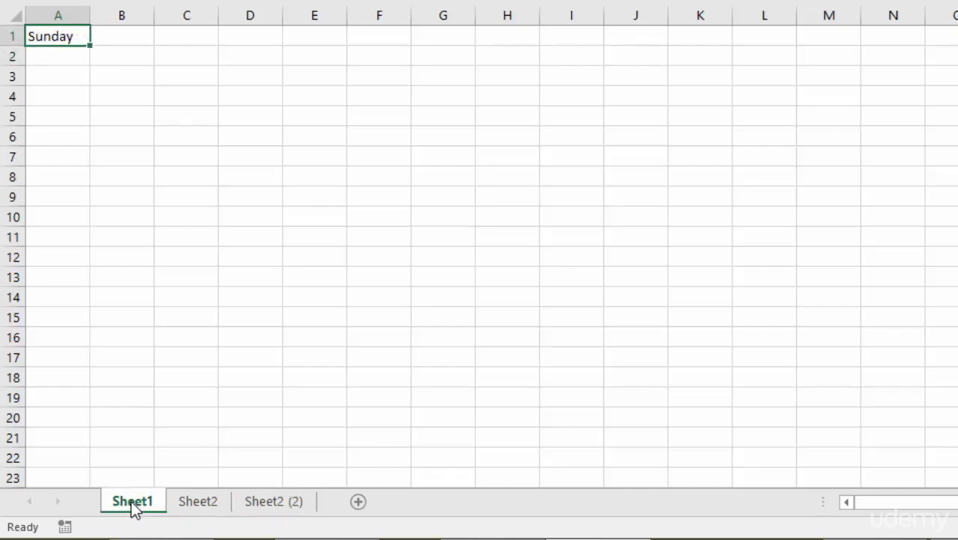
pyautogui.rightClick(134, 509)
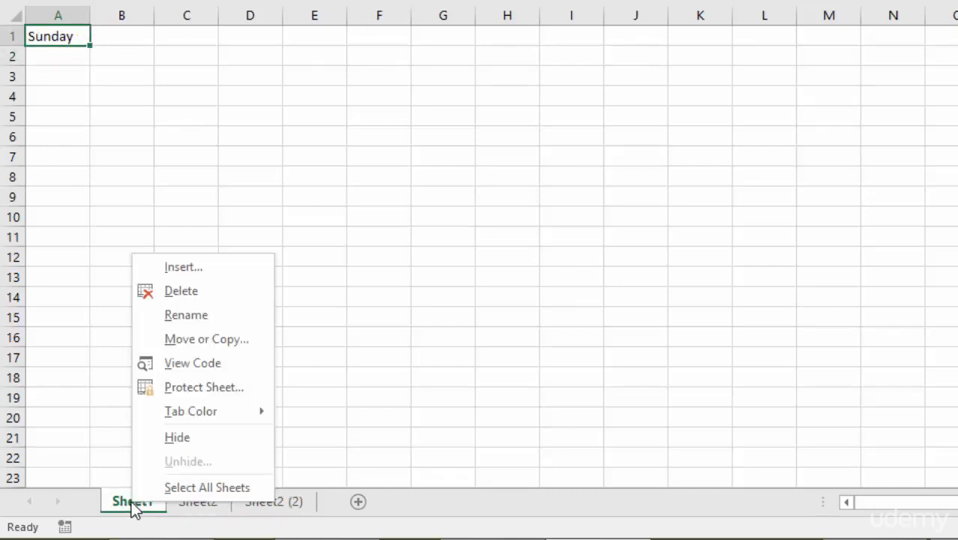
pyautogui.click(199, 319)
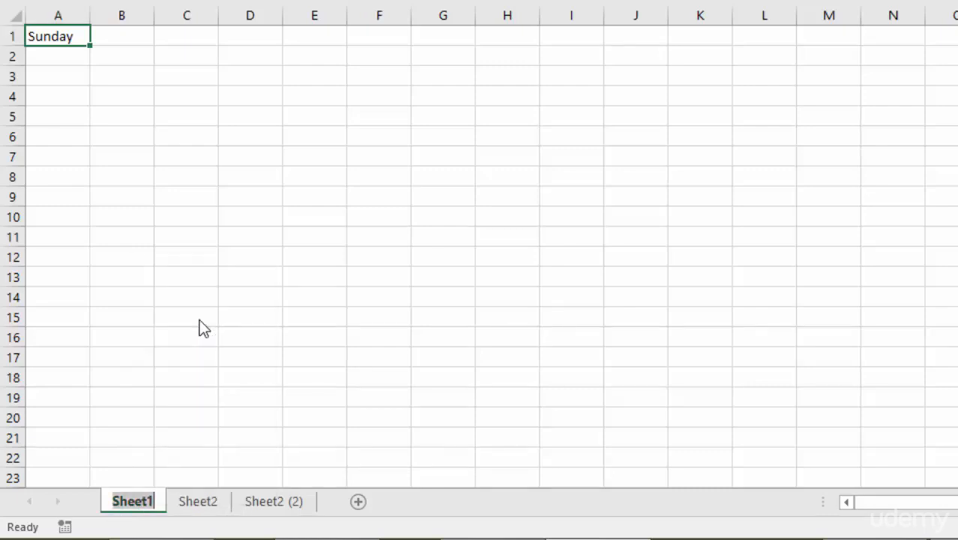
pyautogui.write('Sunday')
pyautogui.press('Return')
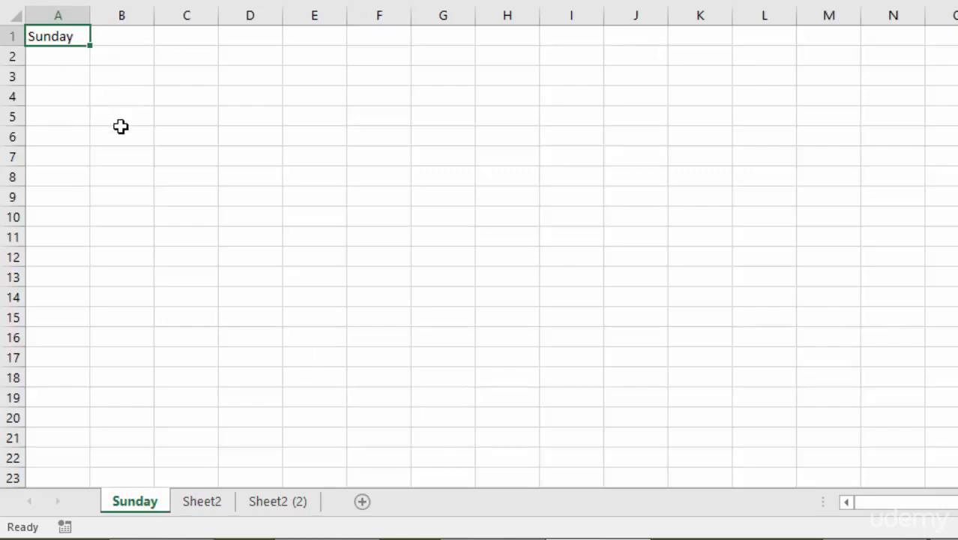
# Step: Rename the Sheet2 worksheet as Monday Morning
pyautogui.doubleClick(204, 502)
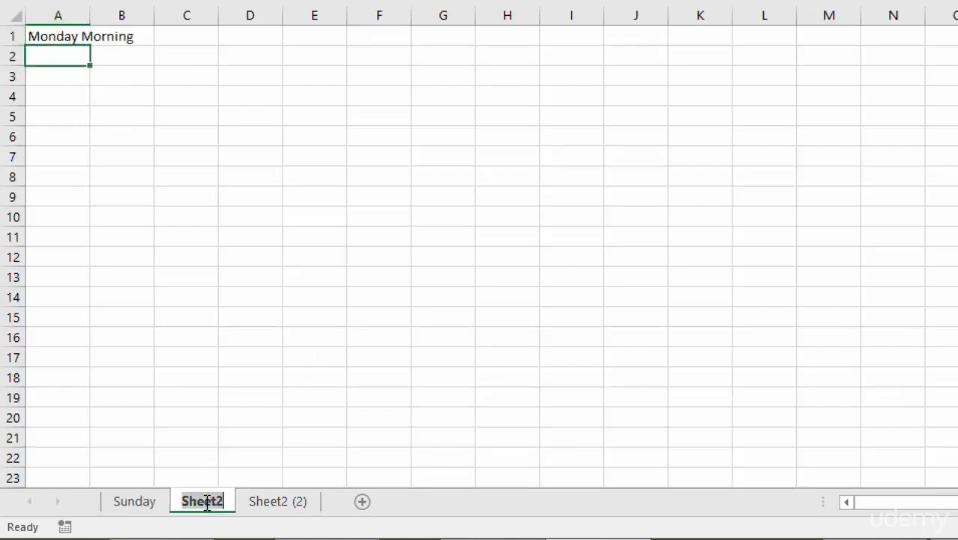
pyautogui.write('Mo')
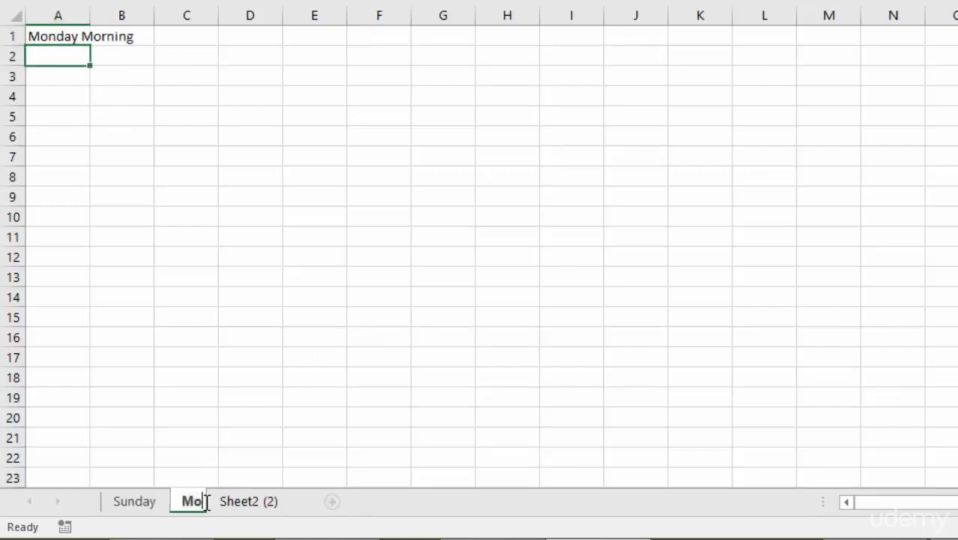
pyautogui.write('nday Morning')
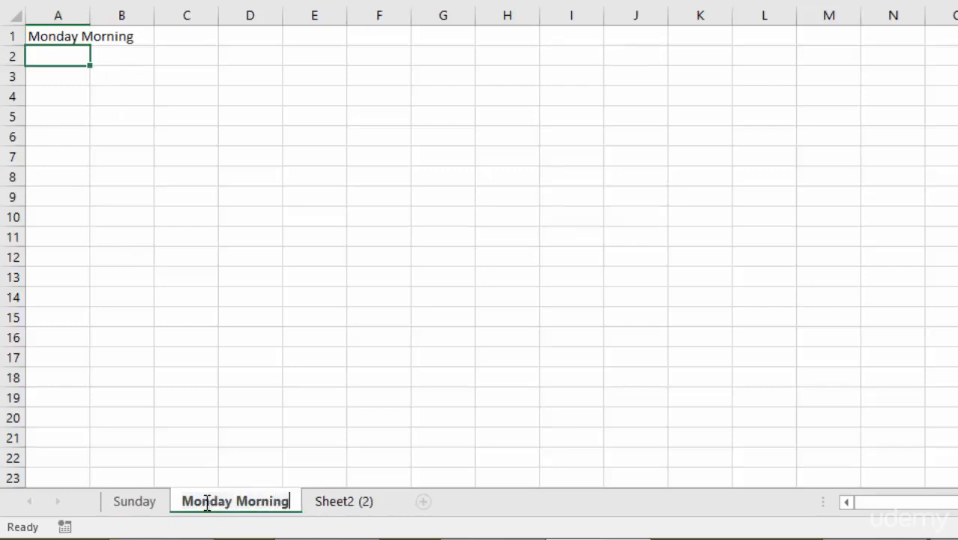
pyautogui.press('Return')
# Step: Rename the Sheet2 (2) worksheet as Monday Afternoon
pyautogui.doubleClick(343, 502)
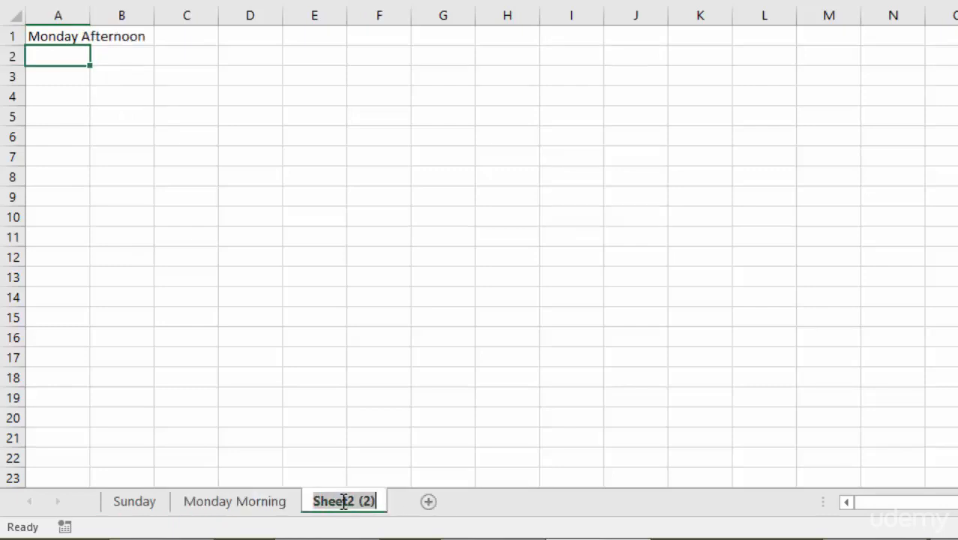
pyautogui.write('Monday')
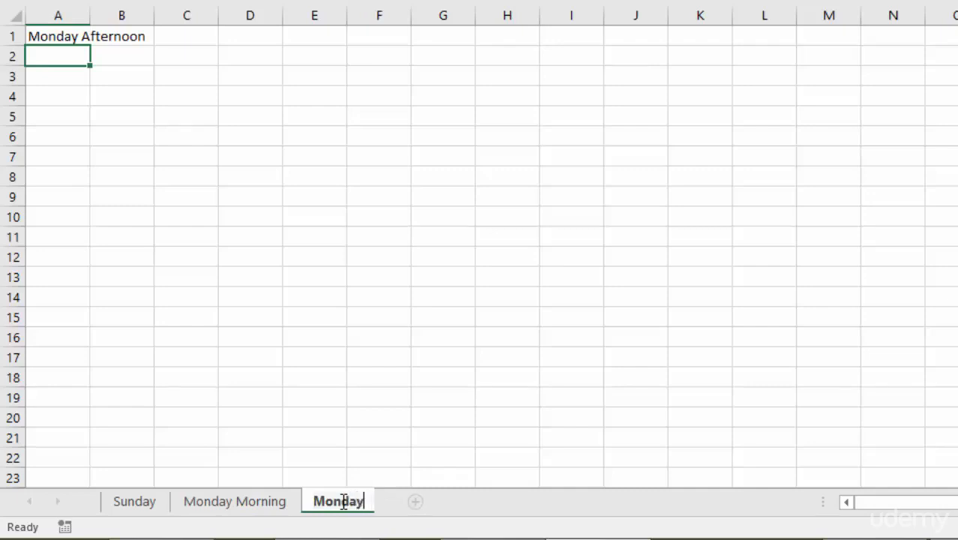
pyautogui.write(' Afternoon')
pyautogui.press('Return')
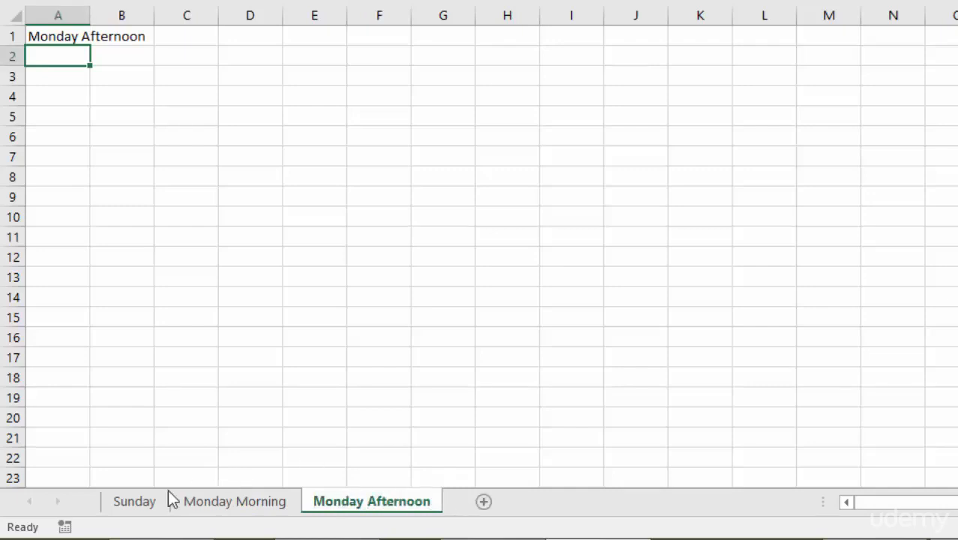
# Step: Give the Sunday worksheet a light gold tab color and switch to Monday Morning to check it
pyautogui.click(133, 504)
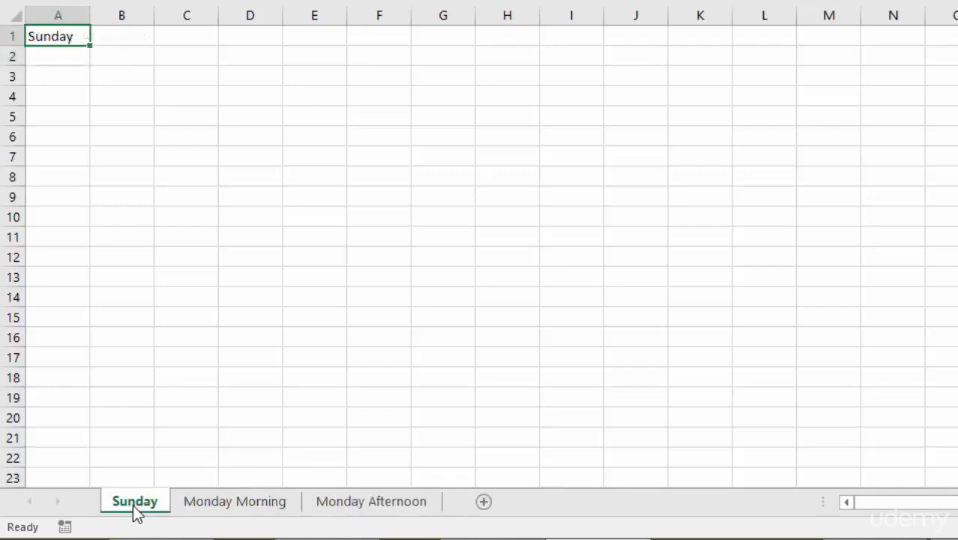
pyautogui.rightClick(133, 505)
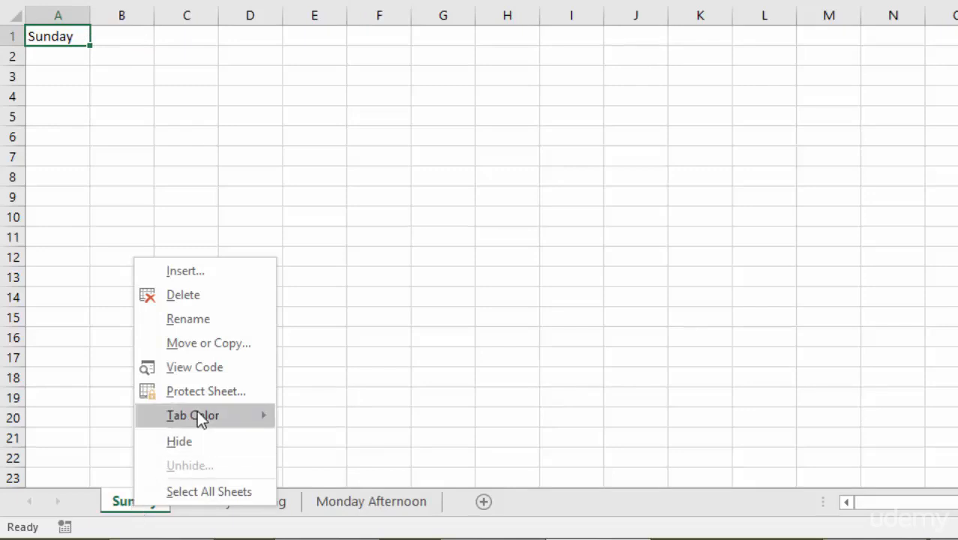
pyautogui.moveTo(198, 413)
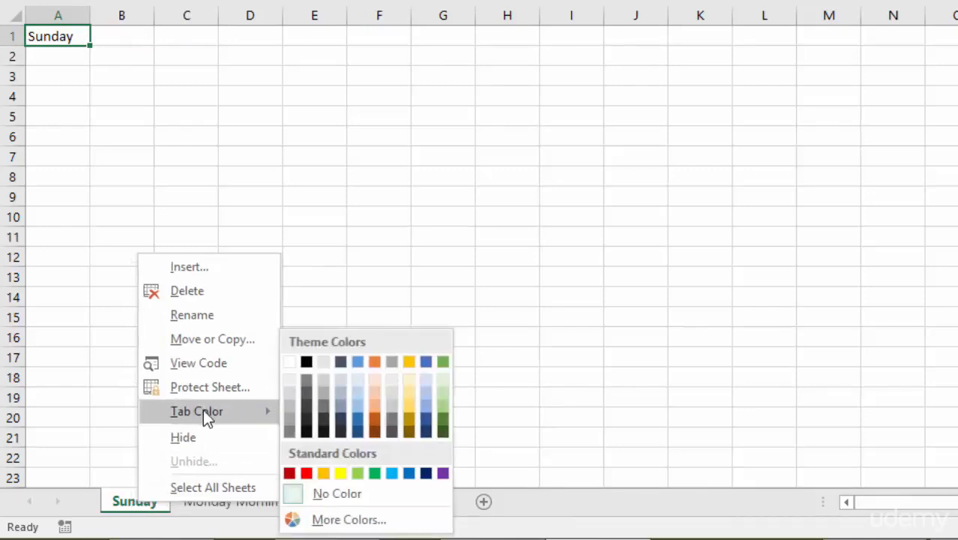
pyautogui.click(408, 409)
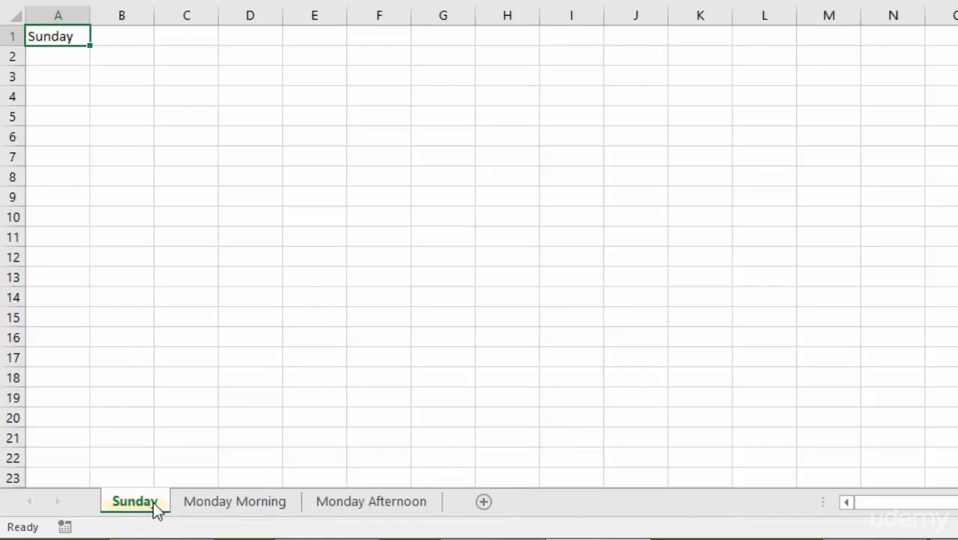
pyautogui.keyDown('ctrl'); pyautogui.click(233, 502); pyautogui.keyUp('ctrl')
pyautogui.click(232, 502)
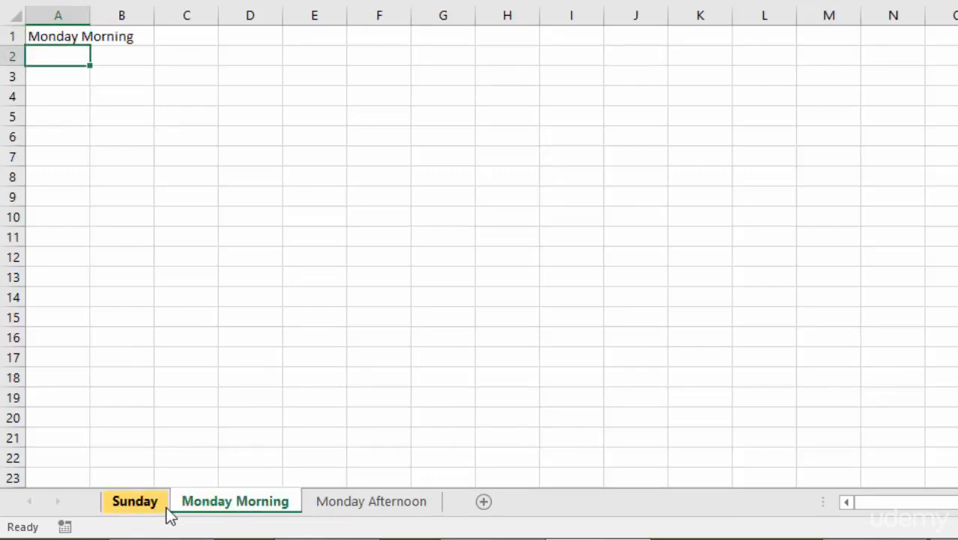
# Step: Set the Monday Morning worksheet's tab color to Gray-25%, Background 2, Darker 75%
pyautogui.rightClick(253, 500)
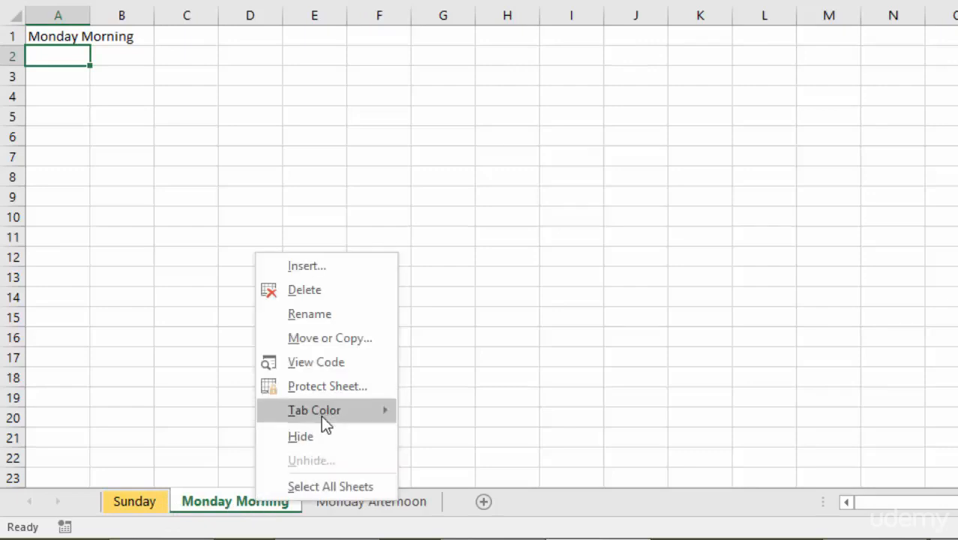
pyautogui.moveTo(323, 410)
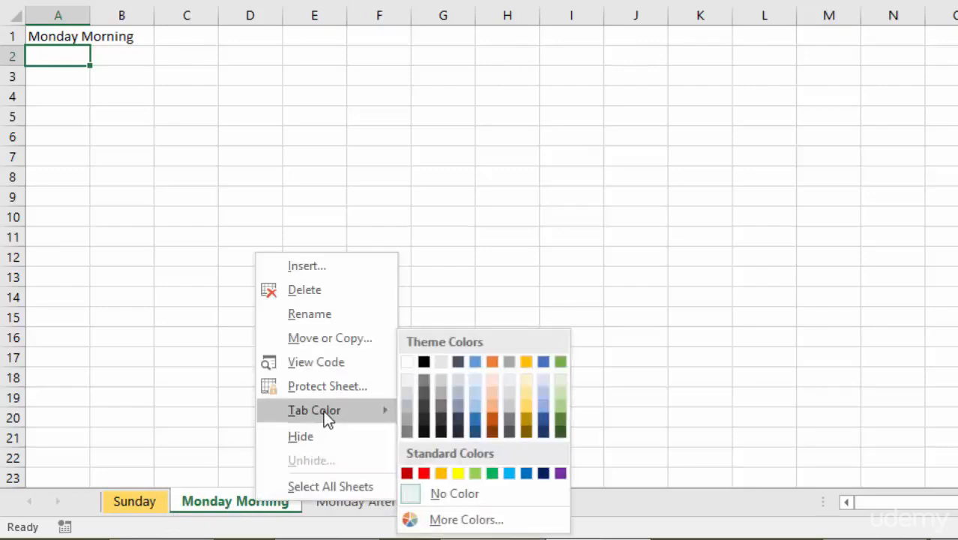
pyautogui.click(442, 420)
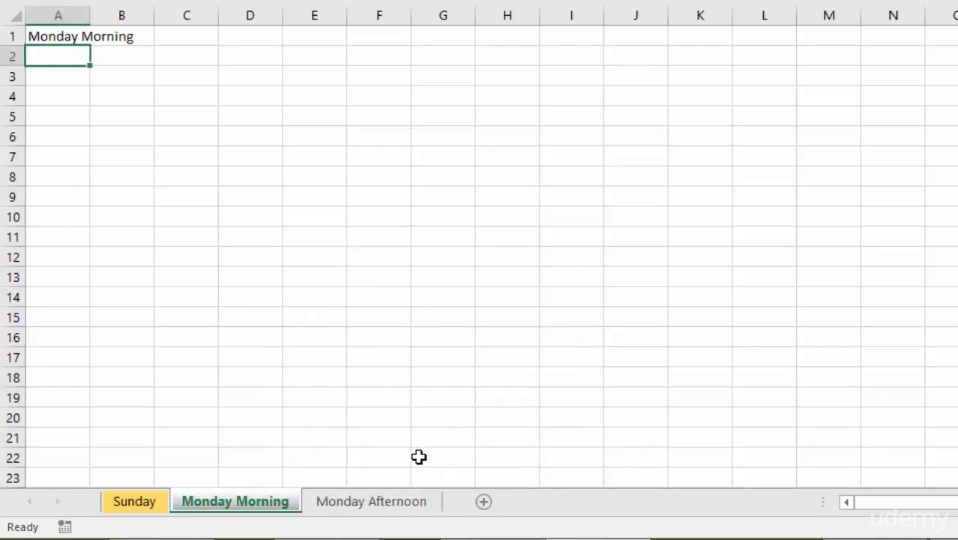
# Step: Give the Monday Afternoon worksheet a dark blue tab color and switch to Monday Morning to check it
pyautogui.click(363, 503)
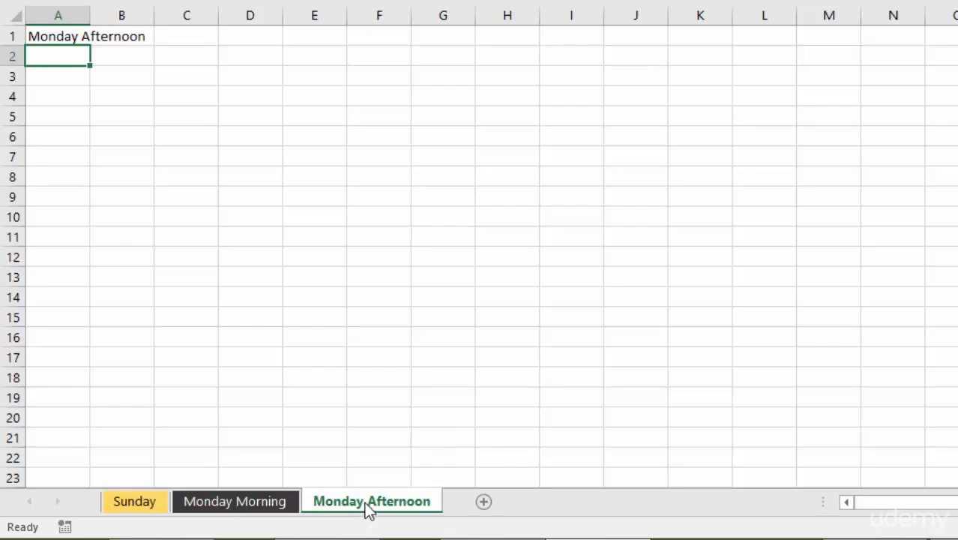
pyautogui.rightClick(364, 502)
pyautogui.moveTo(442, 414)
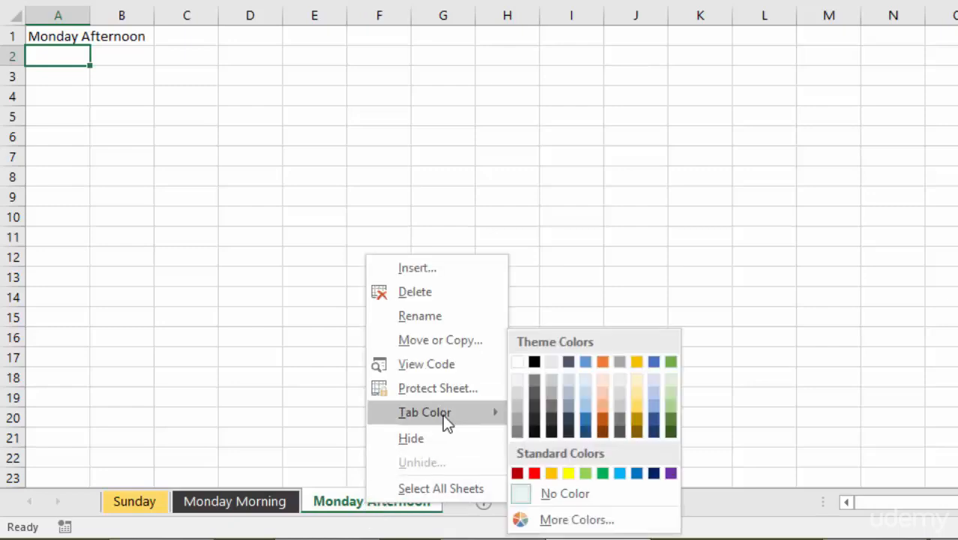
pyautogui.click(584, 432)
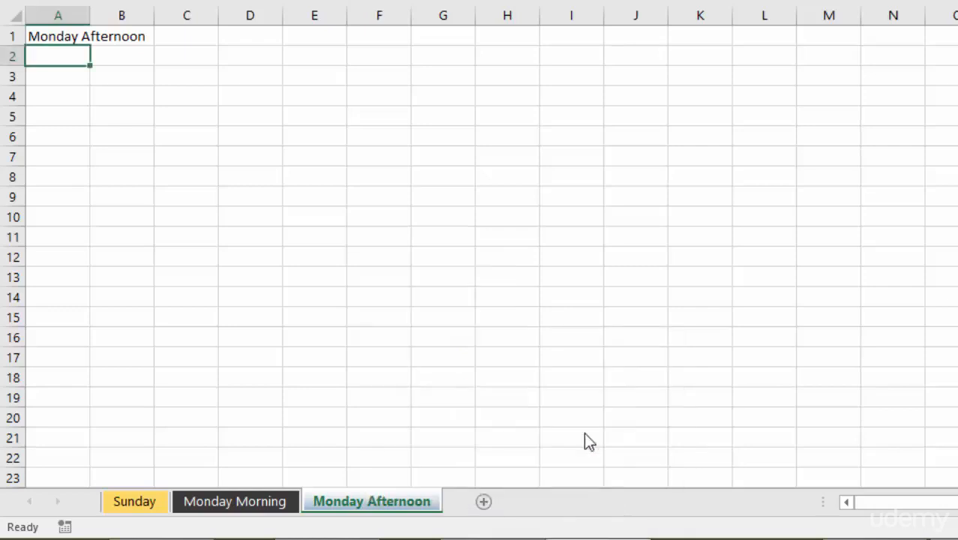
pyautogui.click(244, 502)
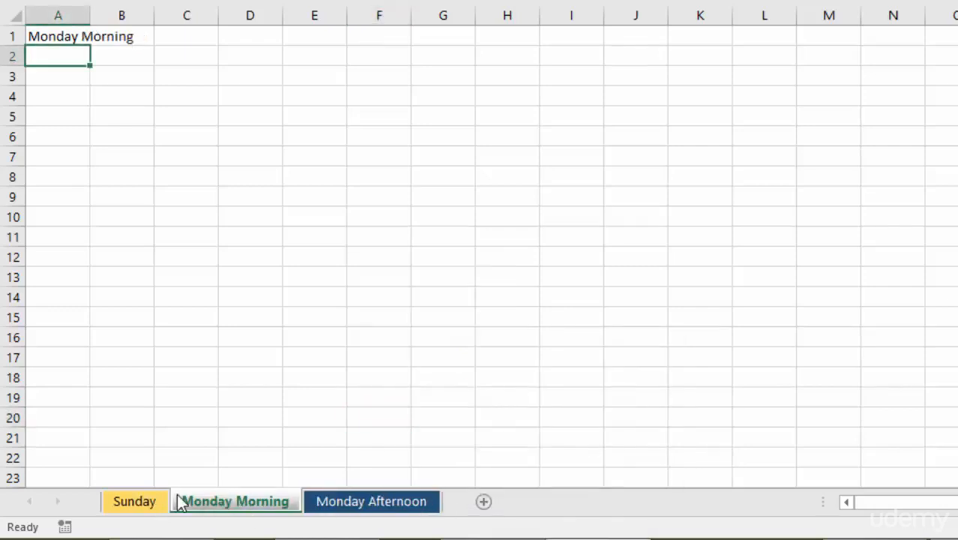
# Step: On the Sunday worksheet, enter 12 and 13 below the heading and extend the series down to 23 in A13
pyautogui.click(138, 503)
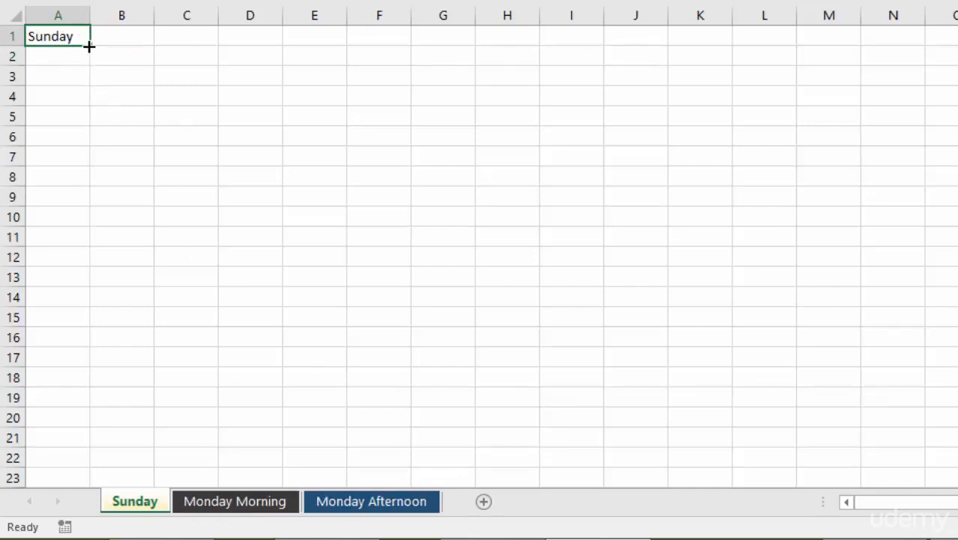
pyautogui.click(60, 63)
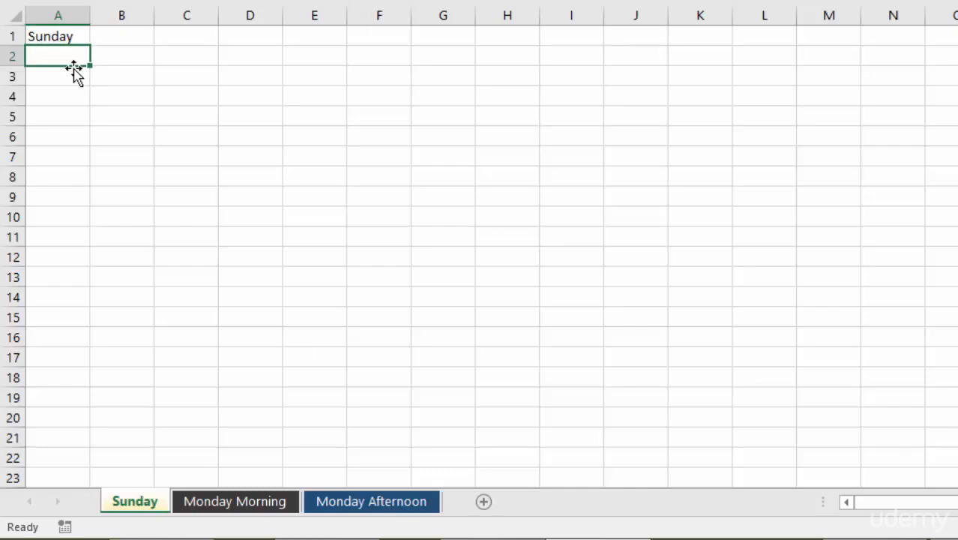
pyautogui.write('12')
pyautogui.press('Return')
pyautogui.write('13')
pyautogui.press('Return')
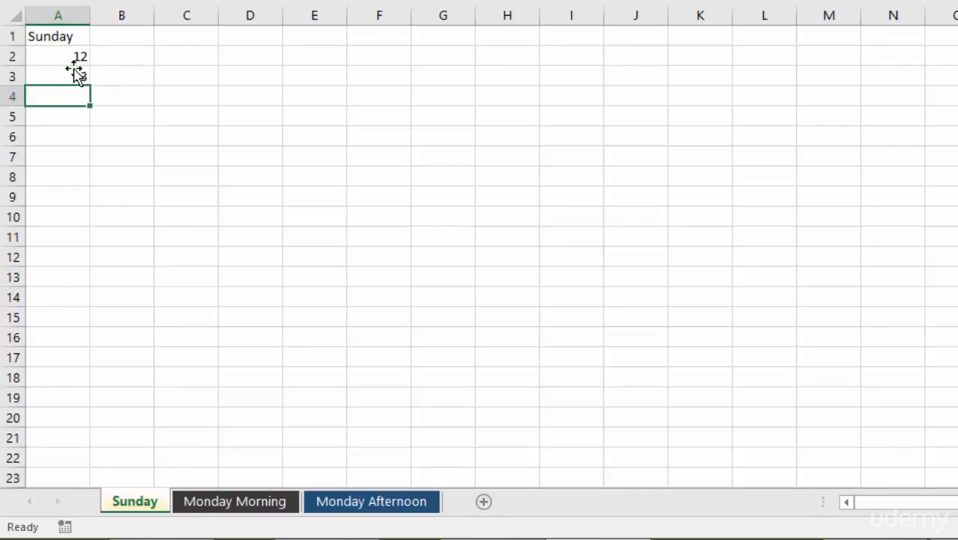
pyautogui.moveTo(70, 58); pyautogui.dragTo(90, 287)
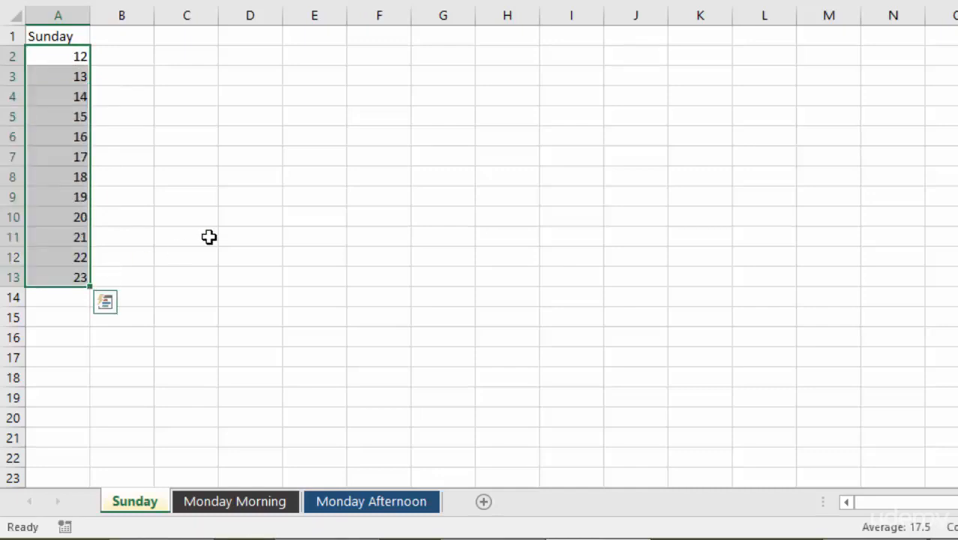
pyautogui.click(209, 210)
pyautogui.hotkey('ctrl', 'Home')
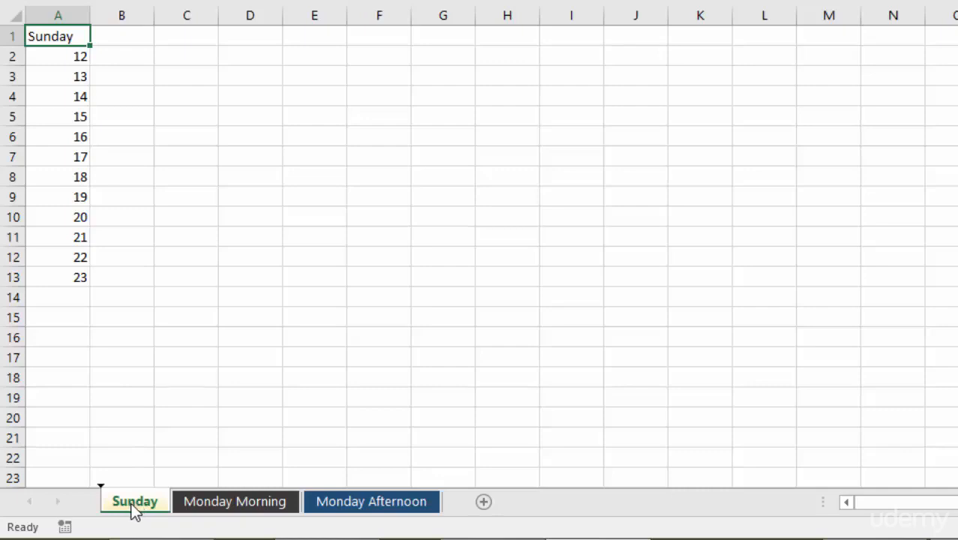
# Step: Duplicate the Sunday worksheet directly after the original and compare the copy with it
pyautogui.moveTo(135, 510); pyautogui.dragTo(192, 512)
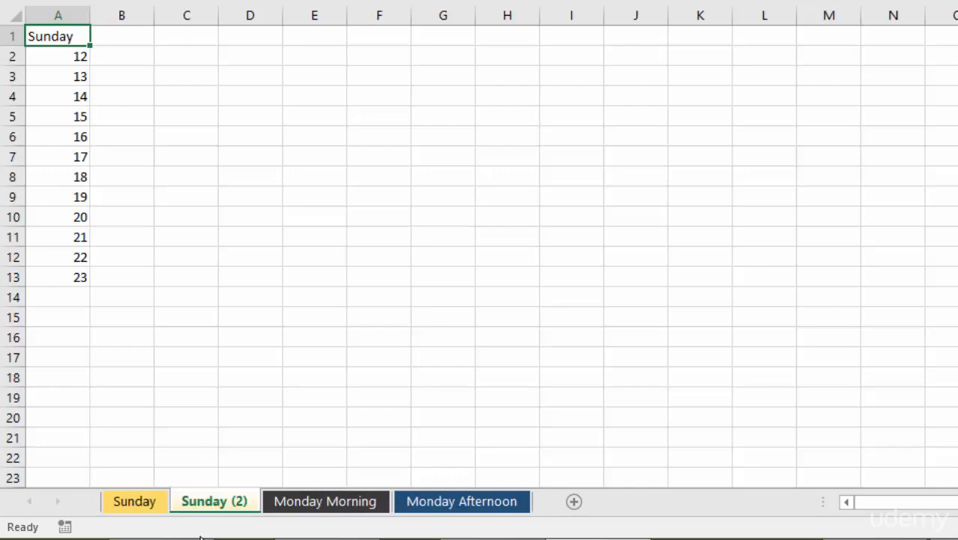
pyautogui.click(133, 503)
pyautogui.click(212, 501)
# Step: Delete the Sunday (2) worksheet that sits between Sunday and Monday Morning
pyautogui.rightClick(212, 500)
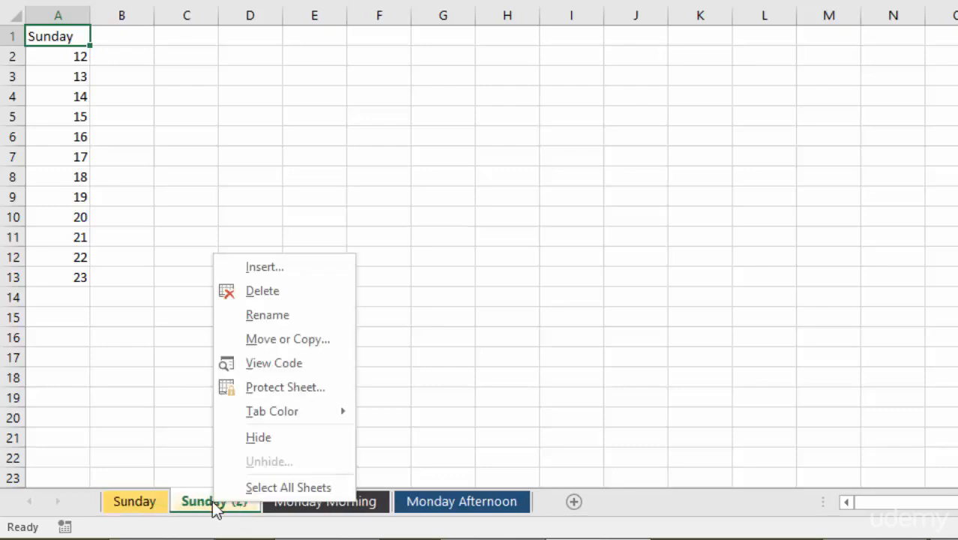
pyautogui.click(263, 291)
pyautogui.click(646, 239)
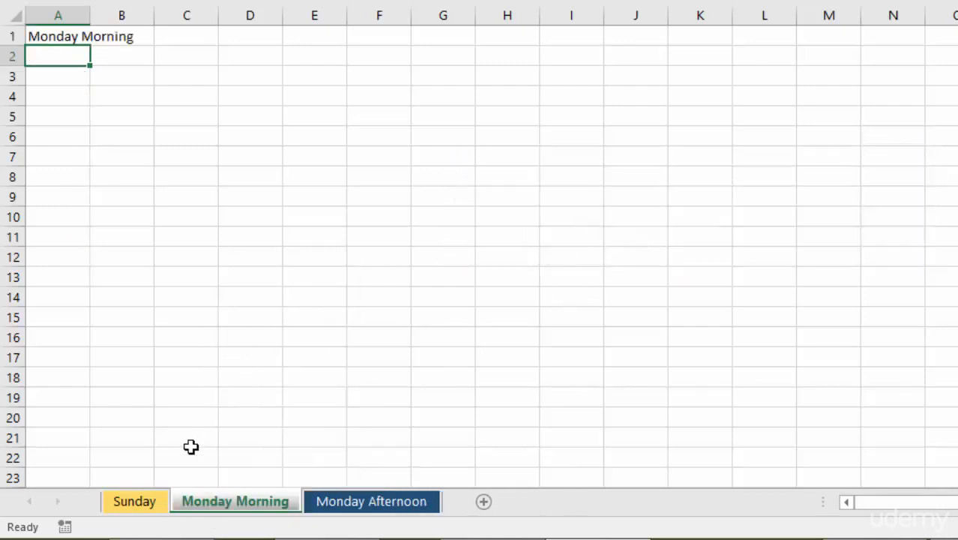
# Step: Create a copy of the Sunday worksheet at the end of the workbook and compare it with the original
pyautogui.rightClick(129, 503)
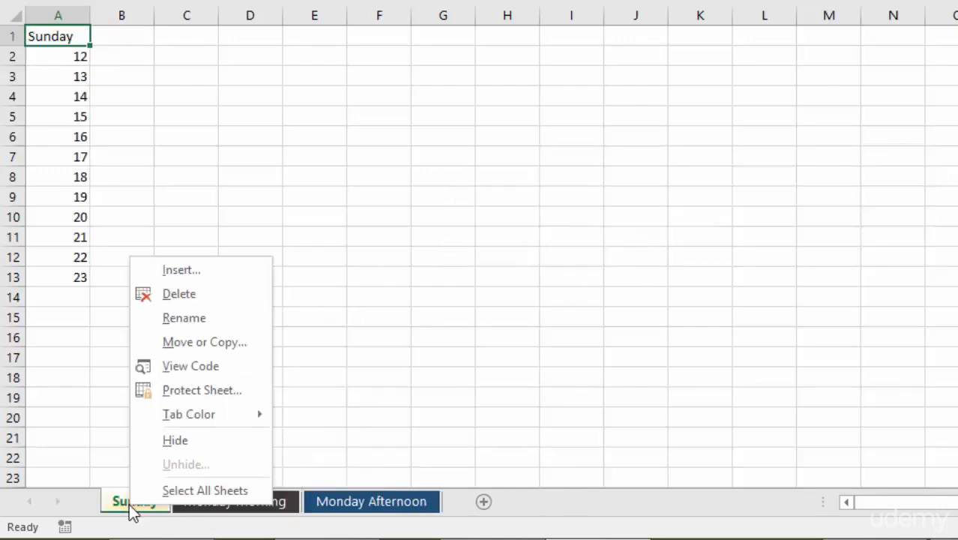
pyautogui.click(200, 343)
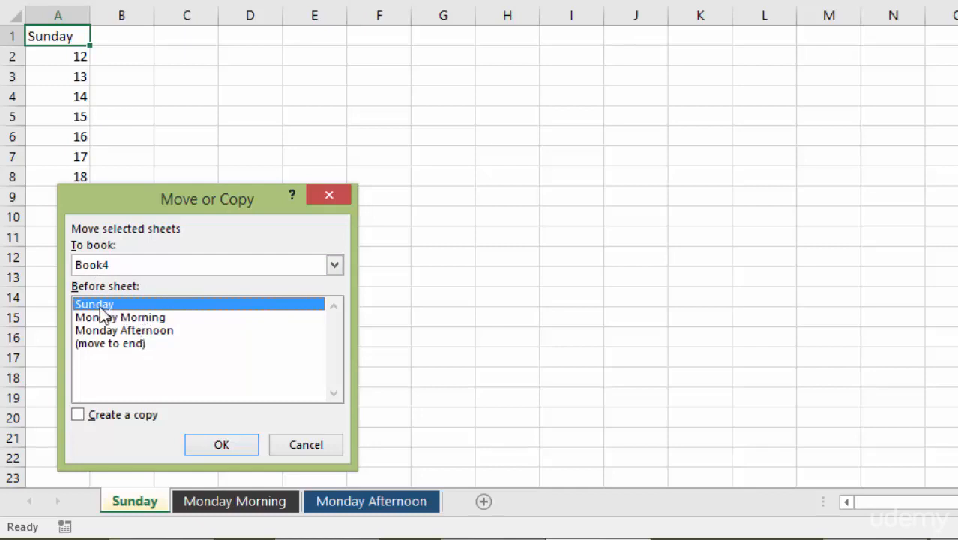
pyautogui.click(120, 344)
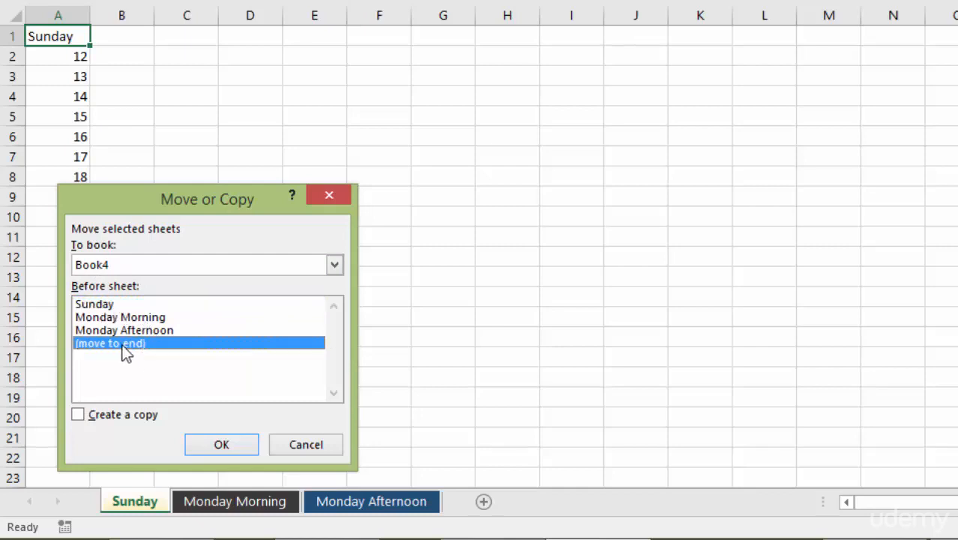
pyautogui.click(79, 415)
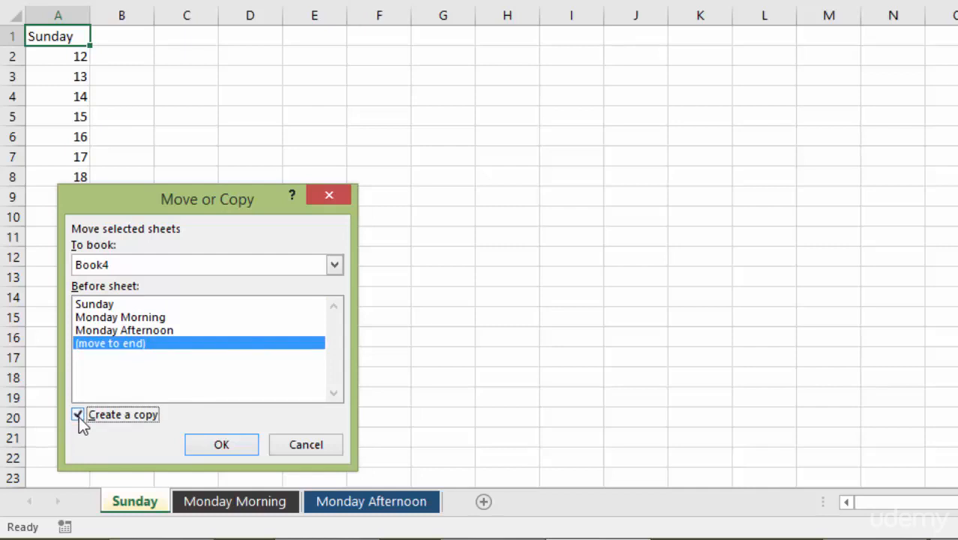
pyautogui.click(218, 448)
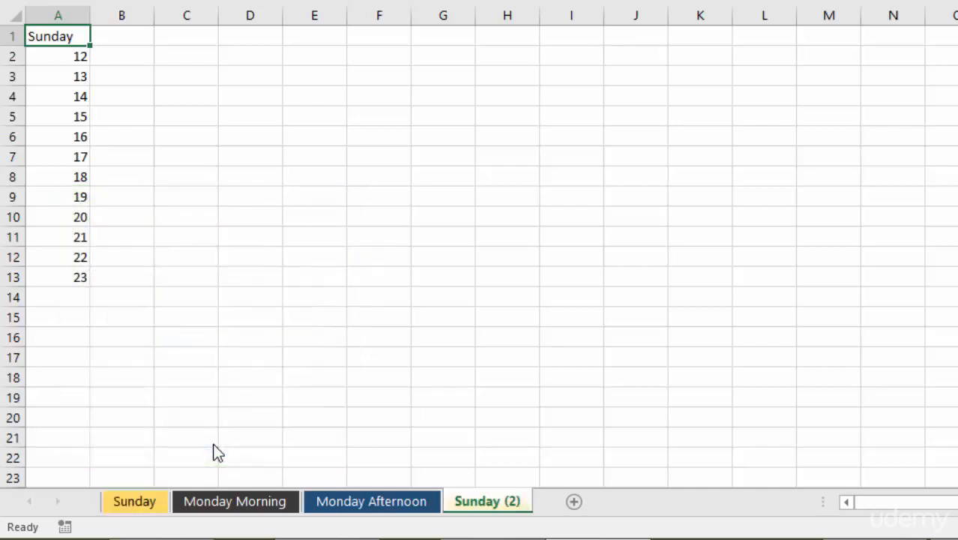
pyautogui.click(145, 506)
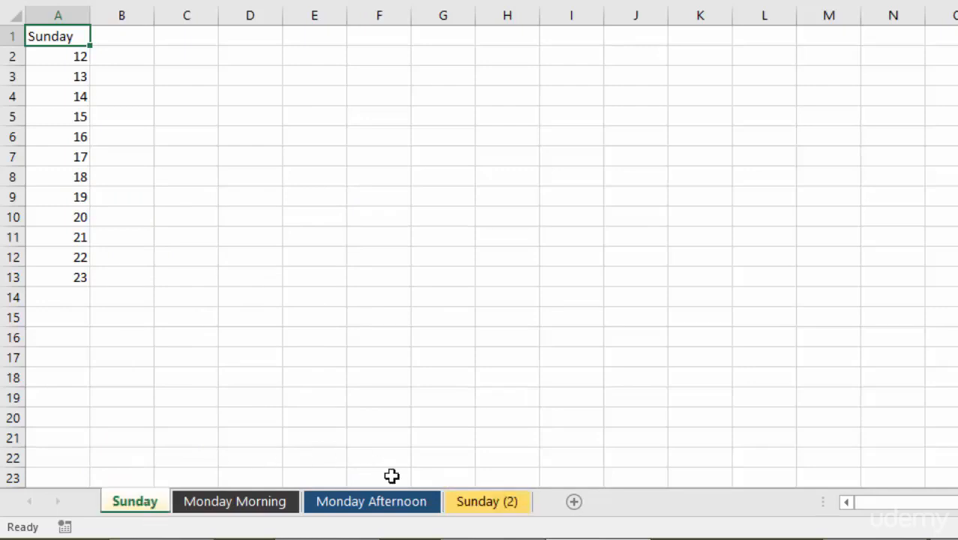
pyautogui.click(477, 502)
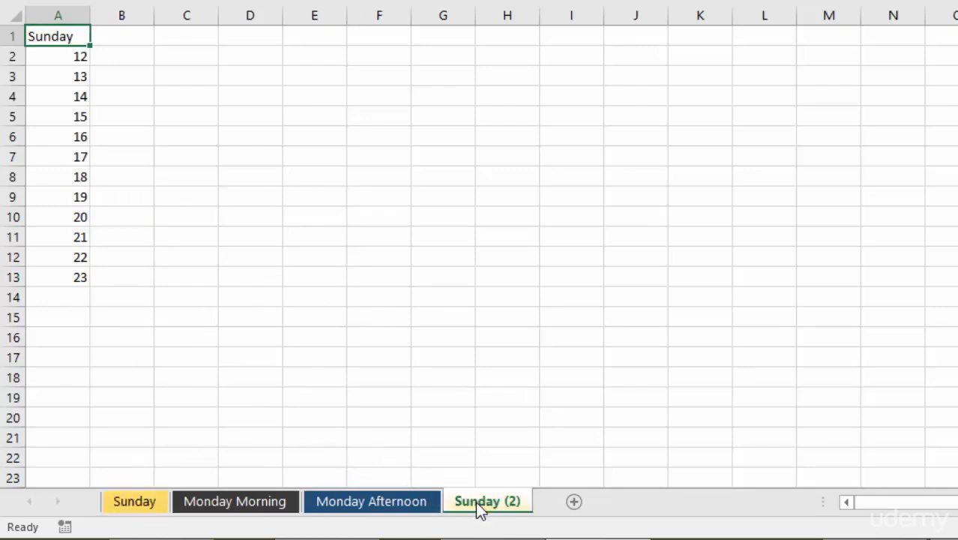
# Step: Delete the Sunday (2) copy from the end of the workbook
pyautogui.rightClick(520, 505)
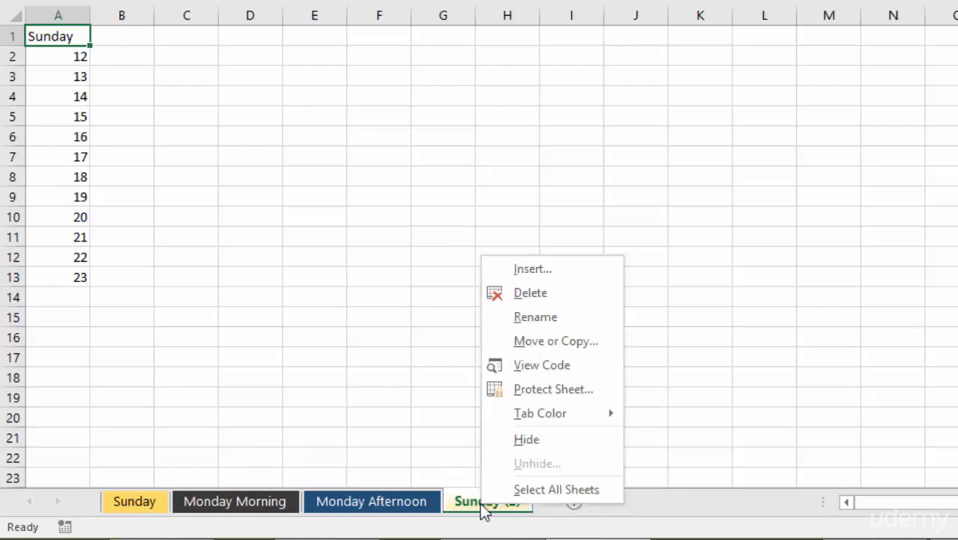
pyautogui.click(554, 294)
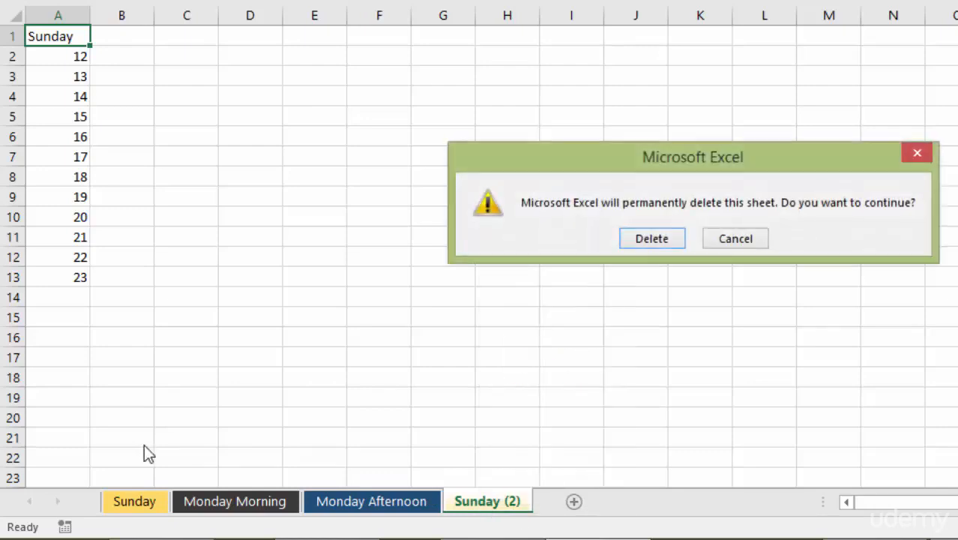
pyautogui.click(661, 238)
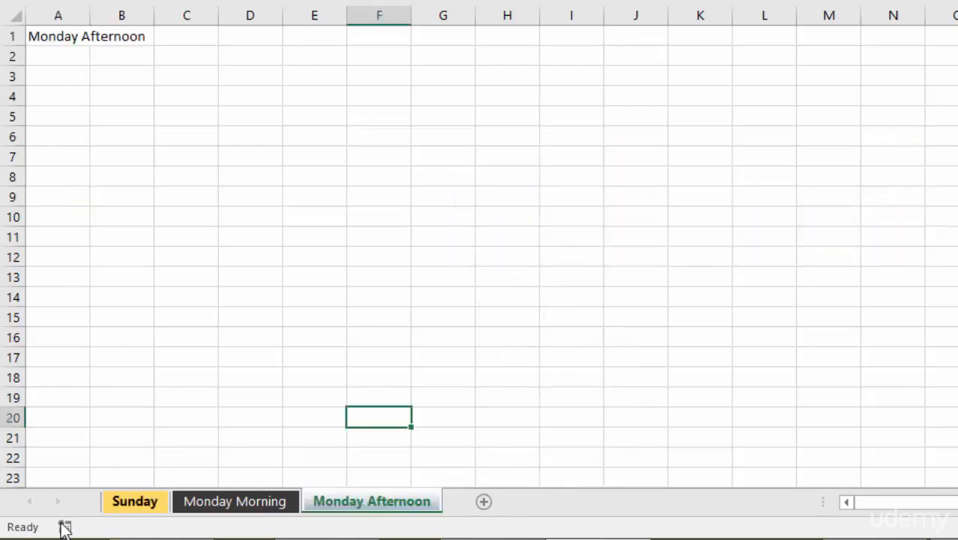
# Step: Move the Sunday worksheet itself to the end of the workbook without copying it, and return it to the first position
pyautogui.moveTo(131, 503)
pyautogui.mouseDown()
pyautogui.moveTo(453, 512)
pyautogui.moveTo(113, 513)
pyautogui.mouseUp()
pyautogui.rightClick(143, 509)
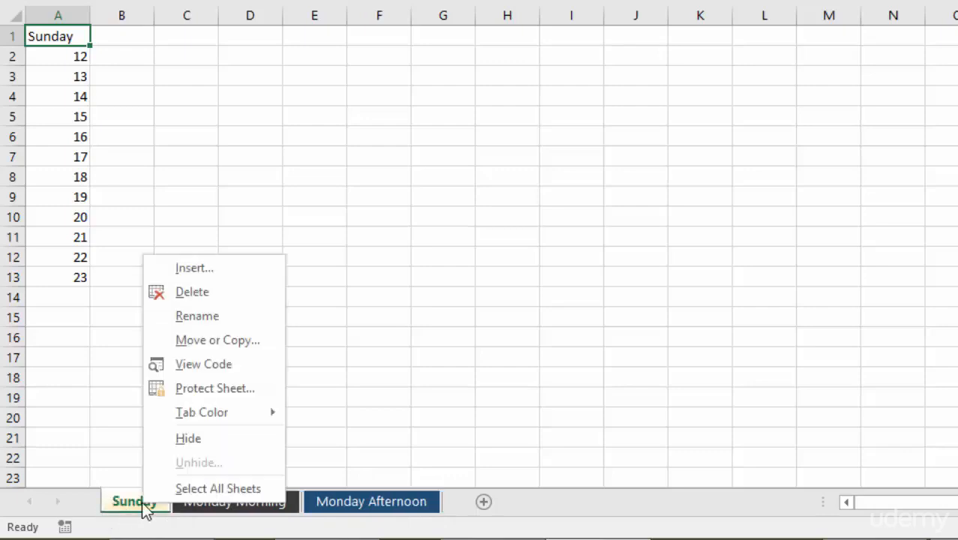
pyautogui.click(196, 345)
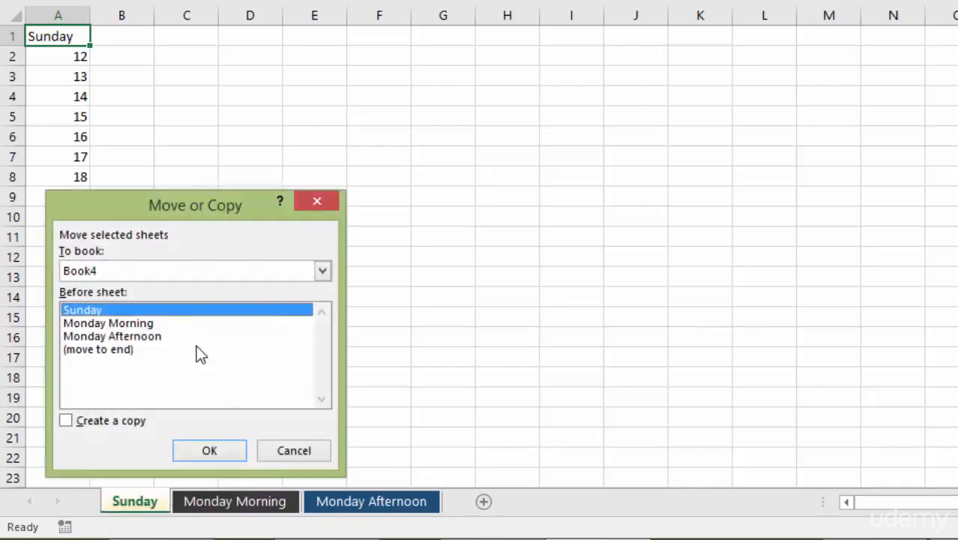
pyautogui.click(117, 350)
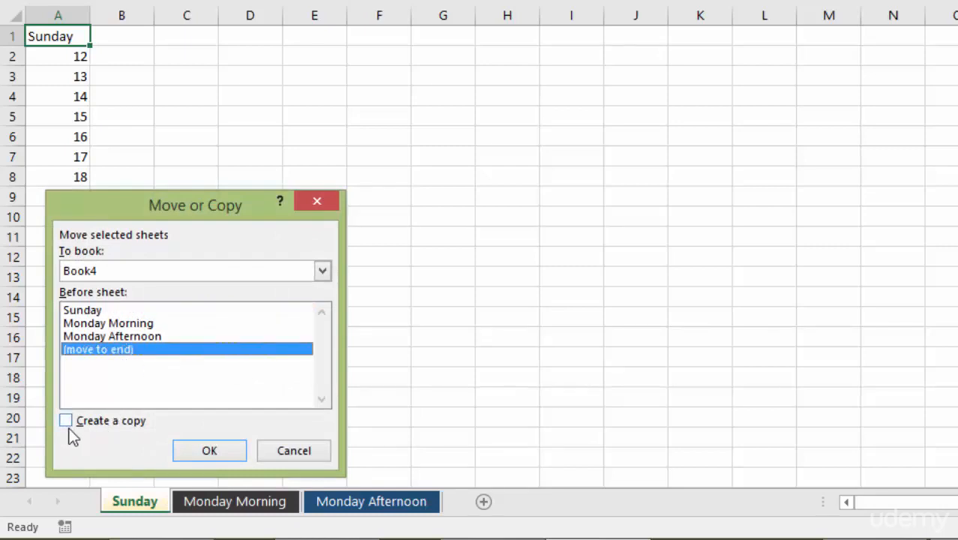
pyautogui.click(214, 451)
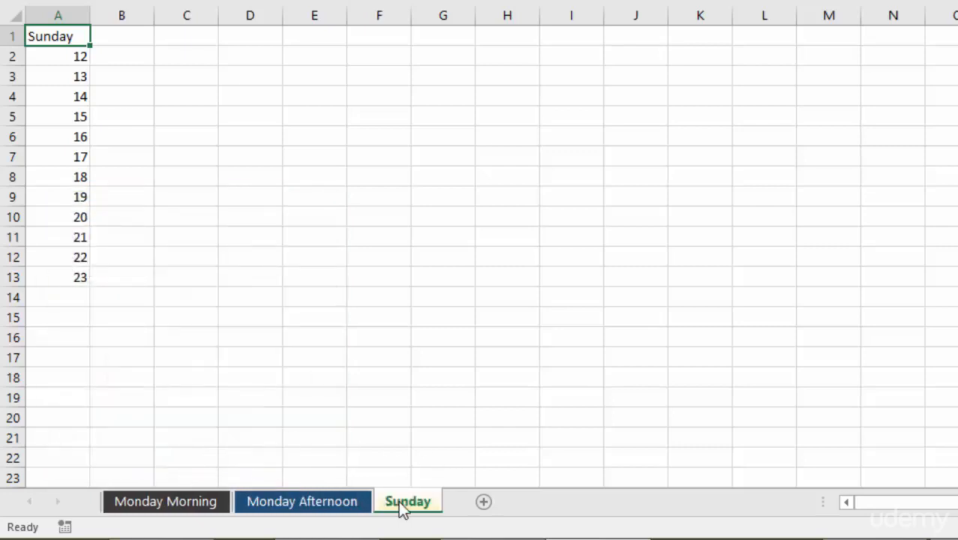
pyautogui.moveTo(416, 502); pyautogui.dragTo(108, 507)
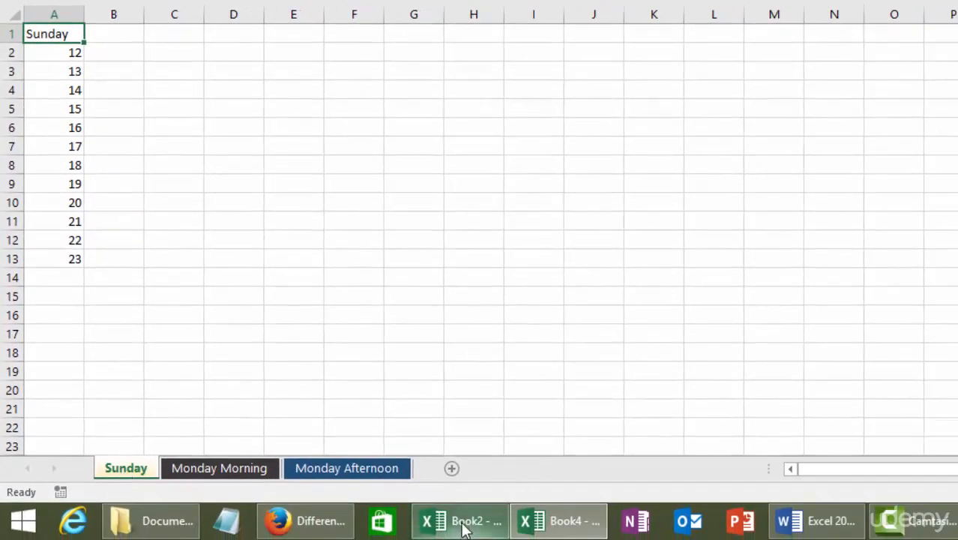
# Step: Look at the open Book2 workbook, and create a copy of Book4's Sunday worksheet in Book2 before Sheet1
pyautogui.click(462, 531)
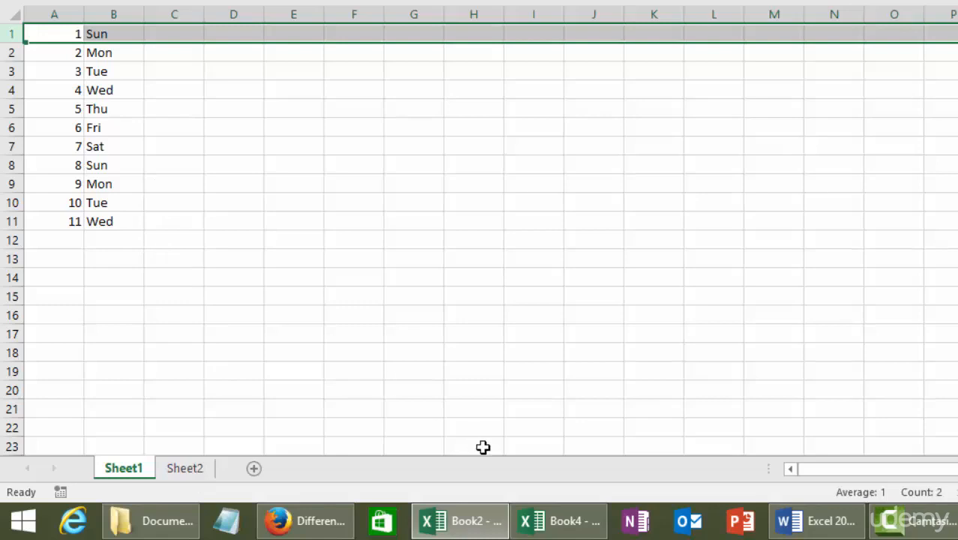
pyautogui.click(572, 532)
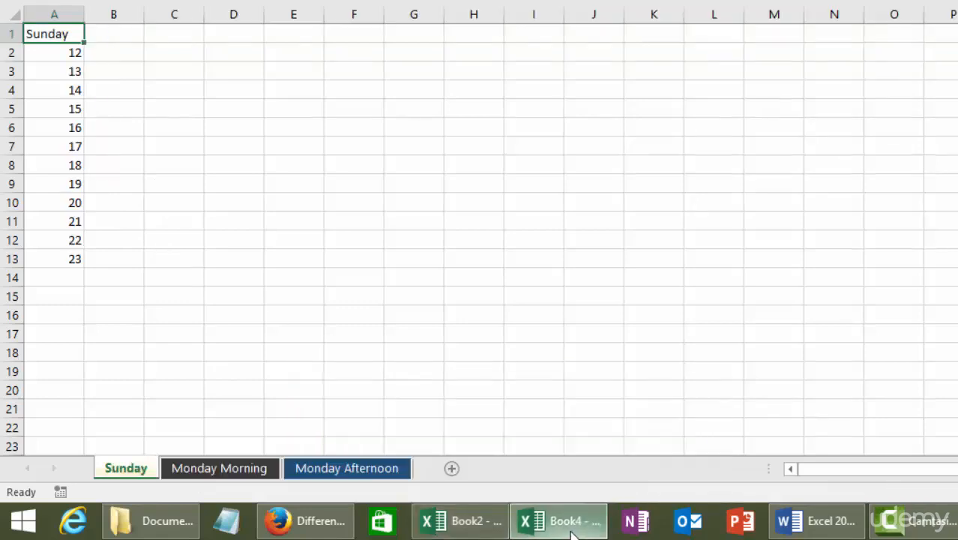
pyautogui.rightClick(118, 467)
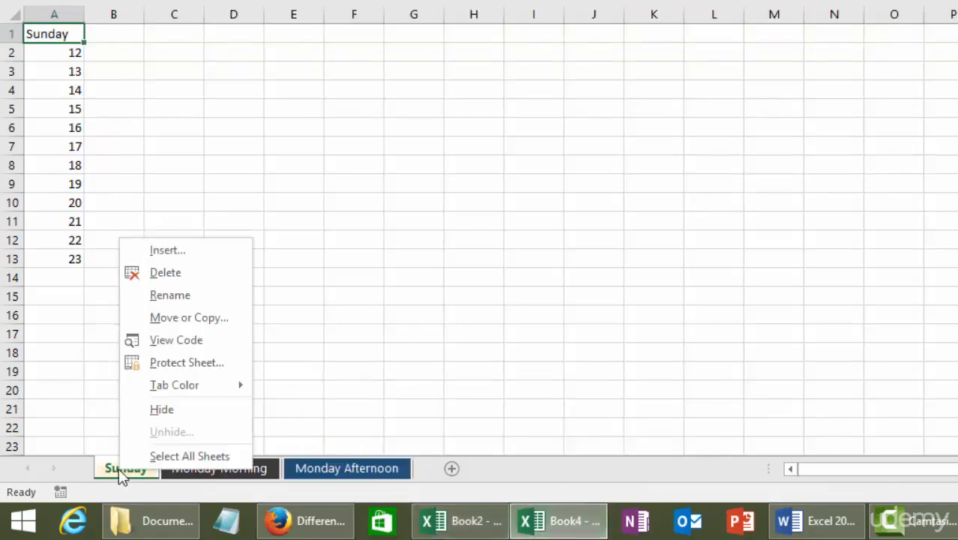
pyautogui.click(195, 318)
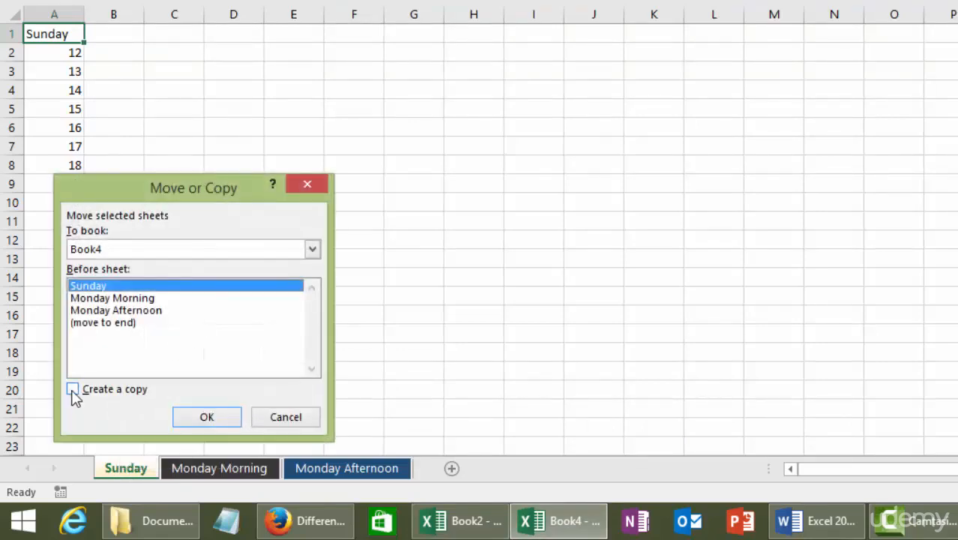
pyautogui.click(72, 389)
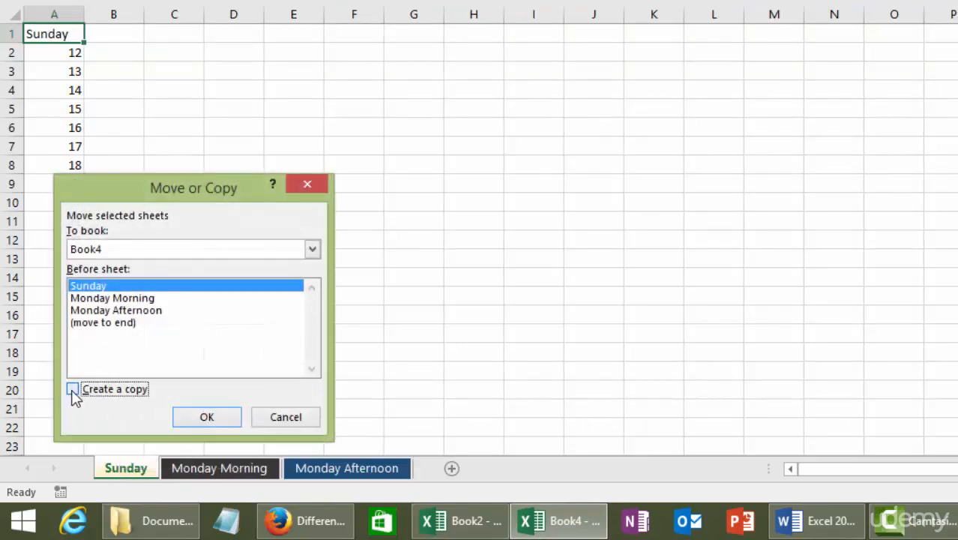
pyautogui.click(312, 249)
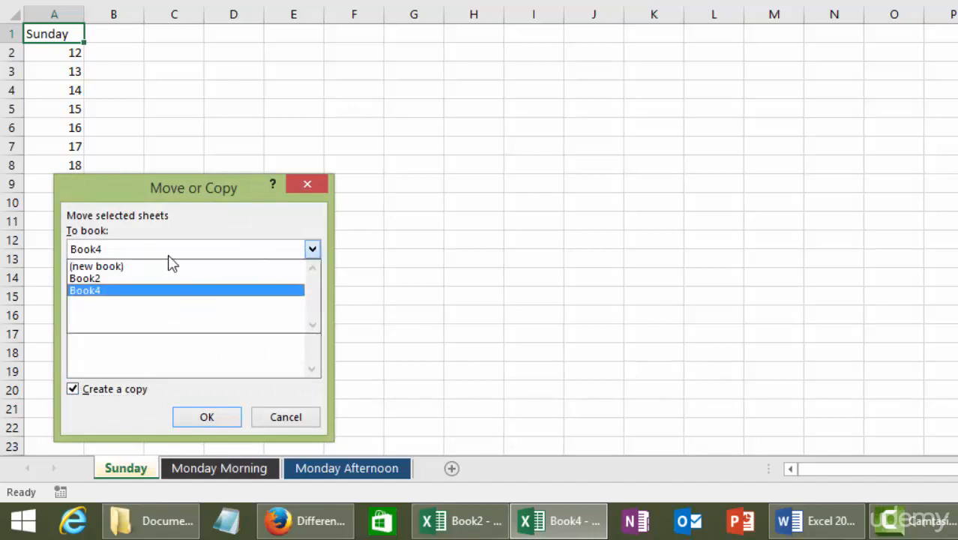
pyautogui.click(87, 290)
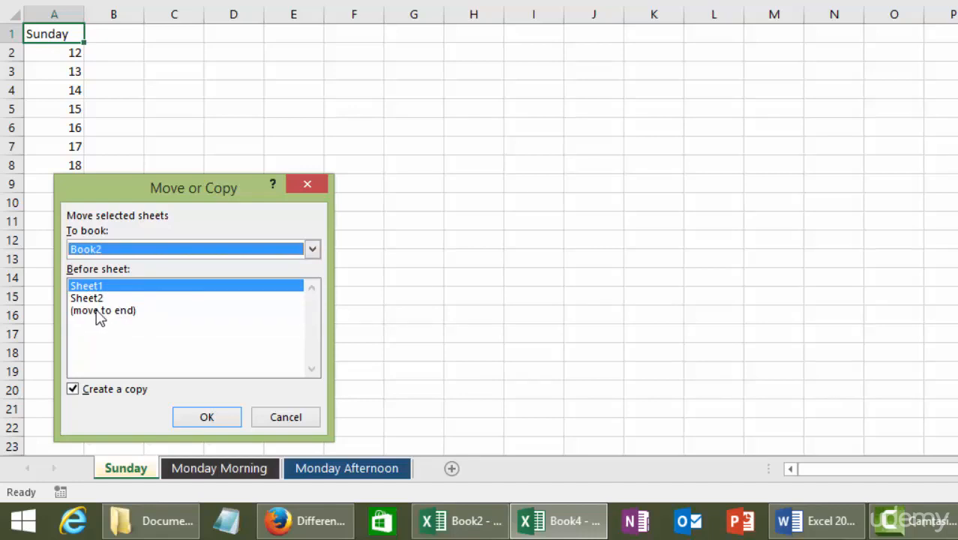
pyautogui.click(95, 288)
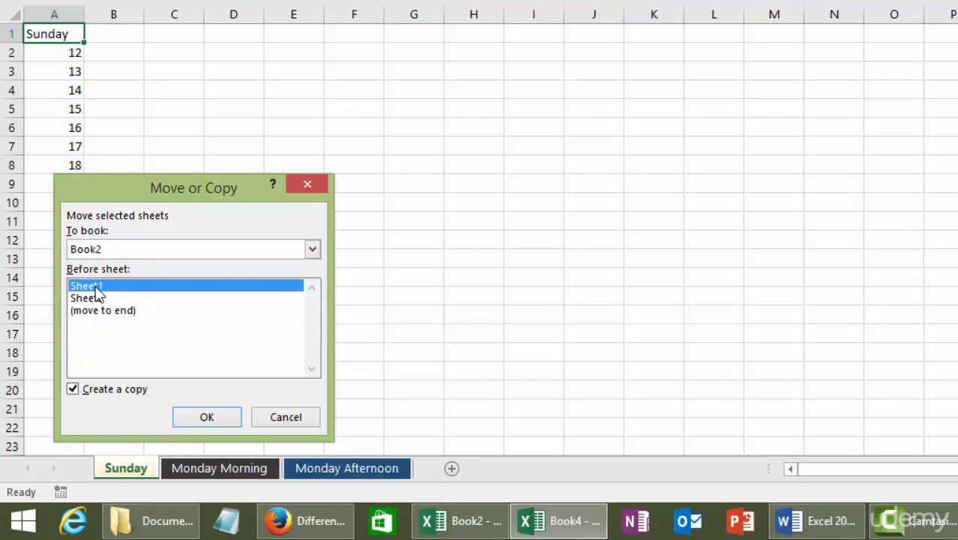
pyautogui.click(213, 420)
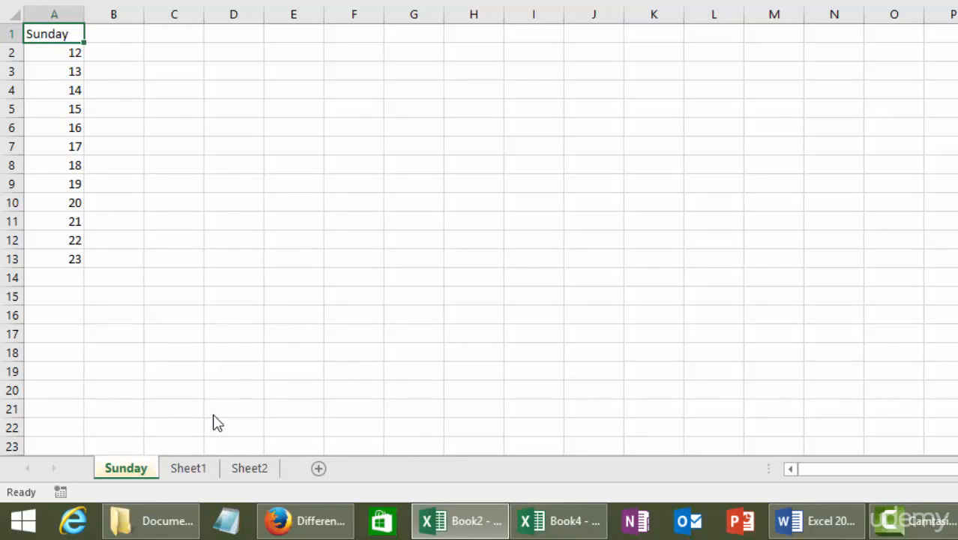
# Step: Compare Sheet1 with the copied Sunday worksheet in Book2, and return to the Book4 workbook
pyautogui.keyDown('ctrl'); pyautogui.click(180, 468); pyautogui.keyUp('ctrl')
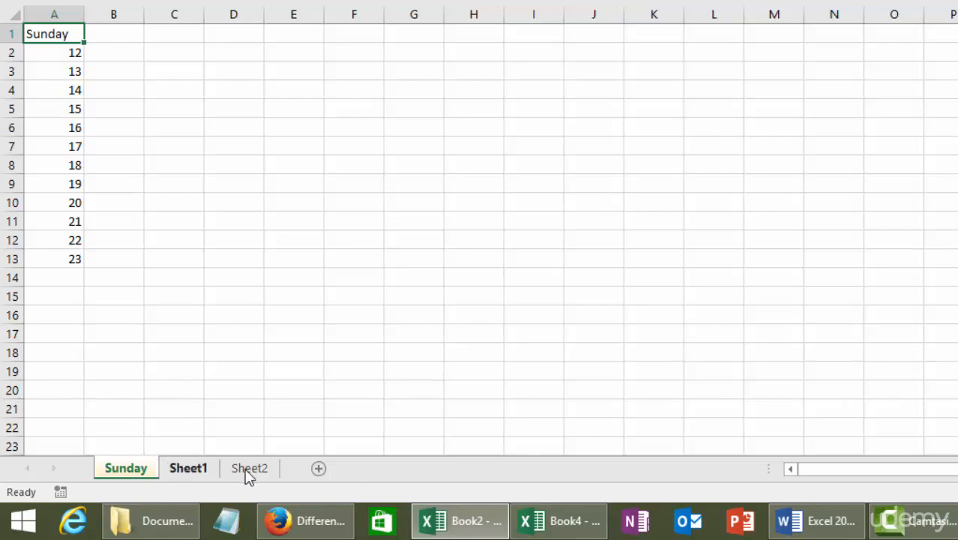
pyautogui.click(193, 467)
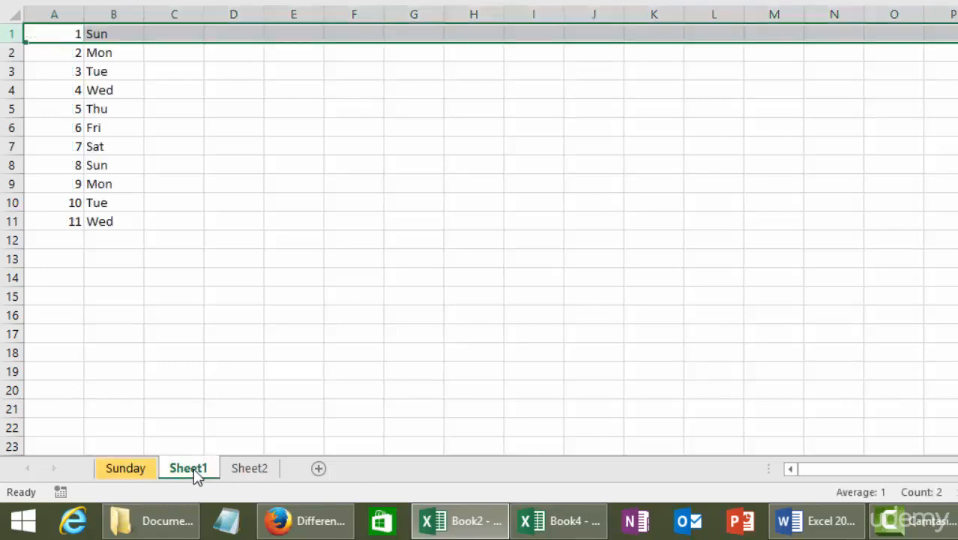
pyautogui.click(124, 469)
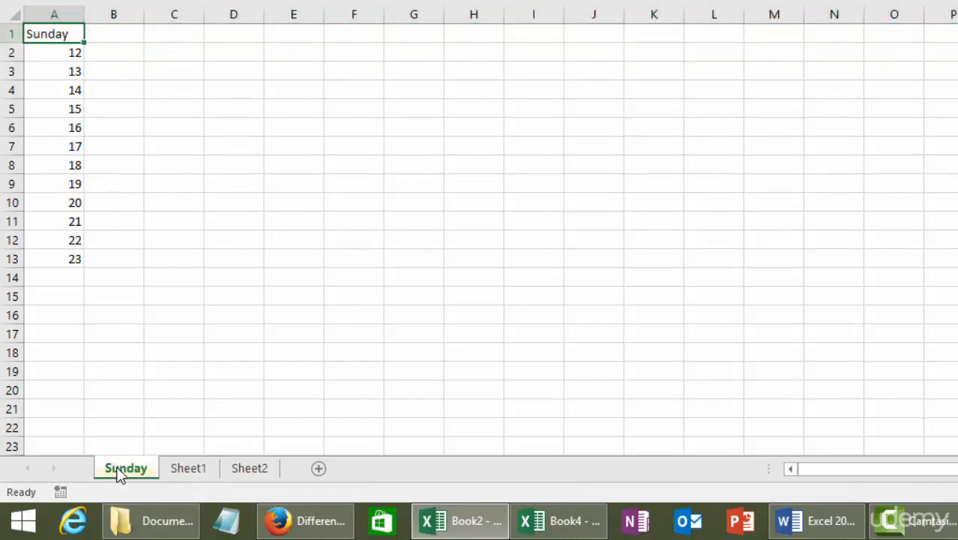
pyautogui.click(567, 524)
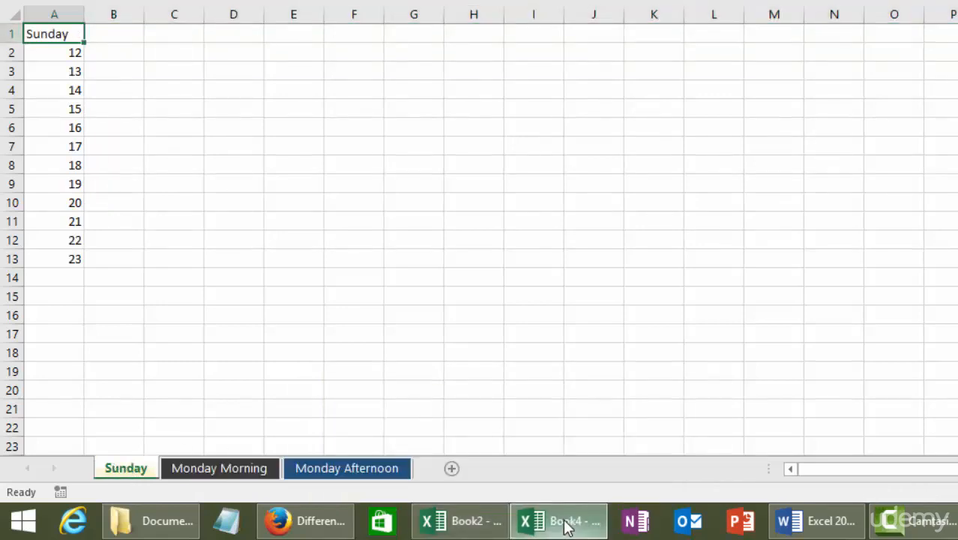
# Step: Preview the Family budget (monthly) template among the insertable sheet types, and close the choices without inserting anything
pyautogui.rightClick(118, 475)
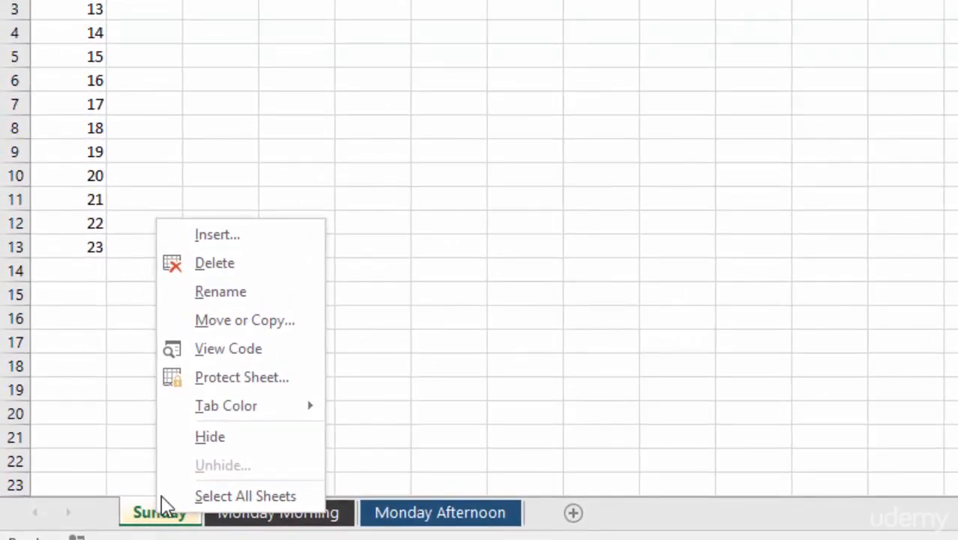
pyautogui.click(218, 234)
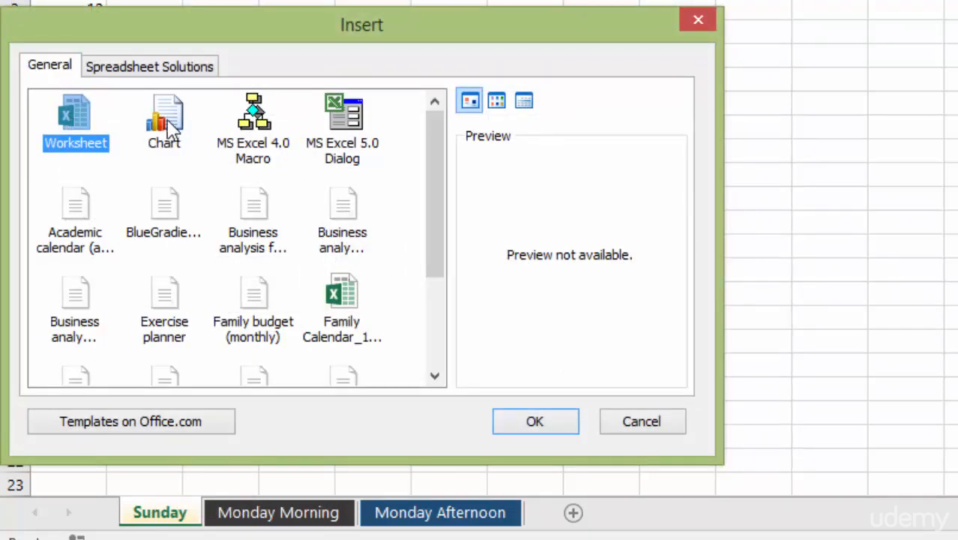
pyautogui.click(255, 303)
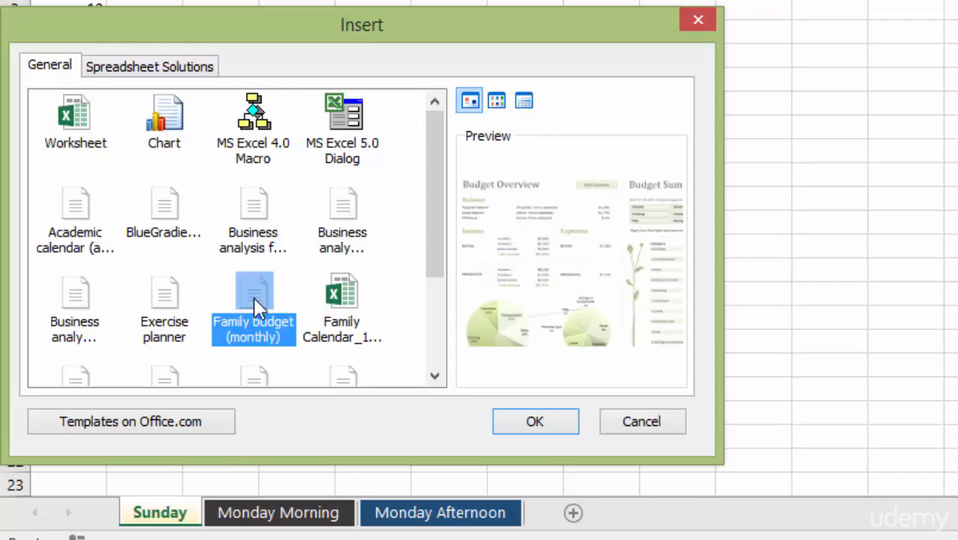
pyautogui.click(641, 421)
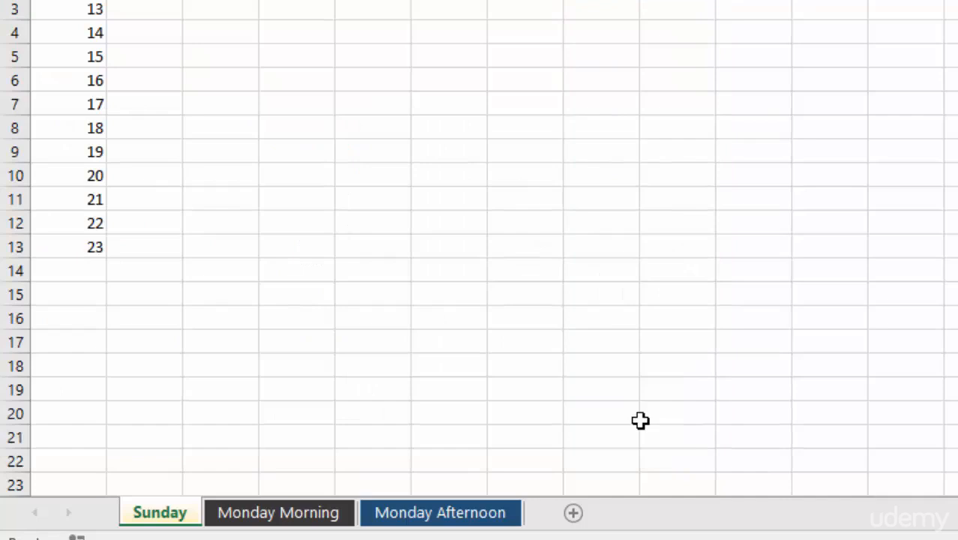
# Step: Examine the protection options for the Sunday worksheet, and leave them without protecting the sheet
pyautogui.rightClick(189, 516)
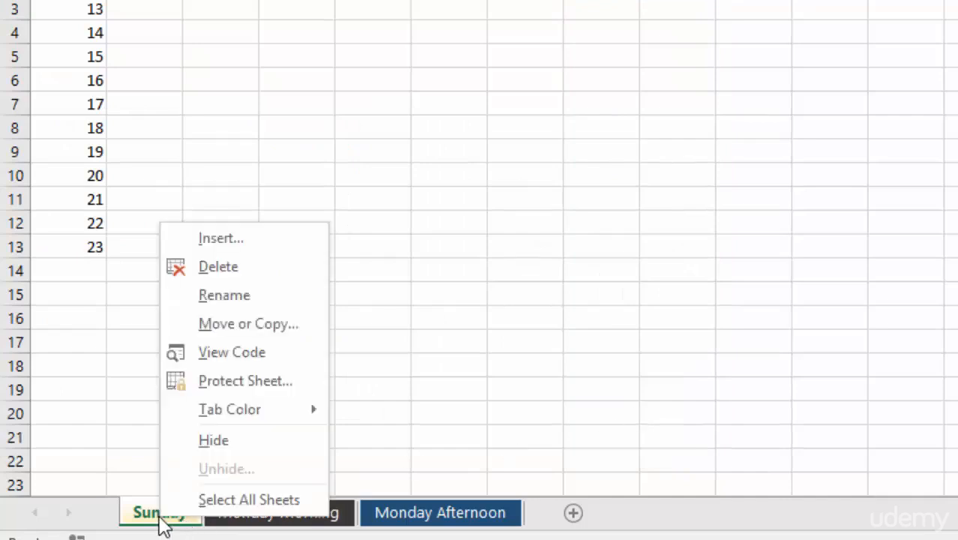
pyautogui.click(246, 384)
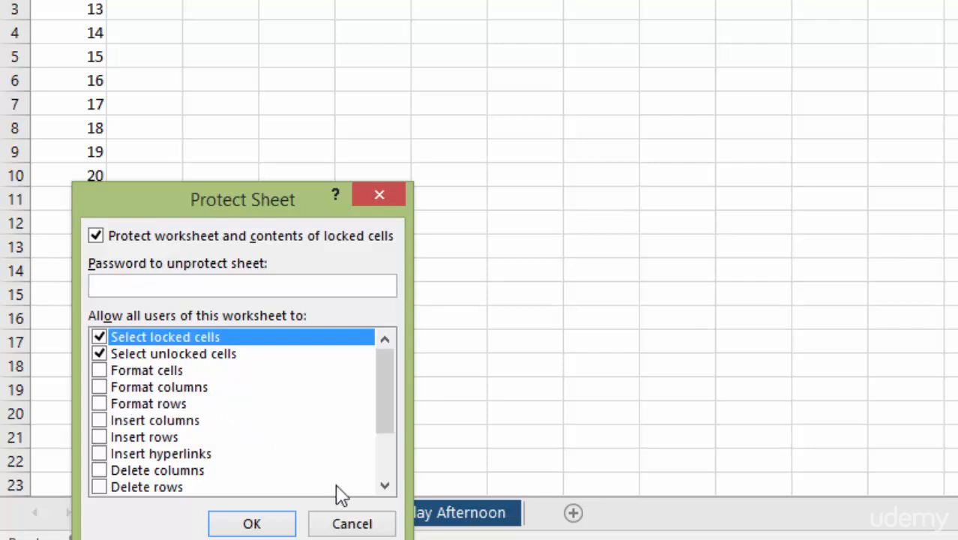
pyautogui.click(351, 523)
# Step: Hide the Sunday worksheet in Book4
pyautogui.rightClick(161, 517)
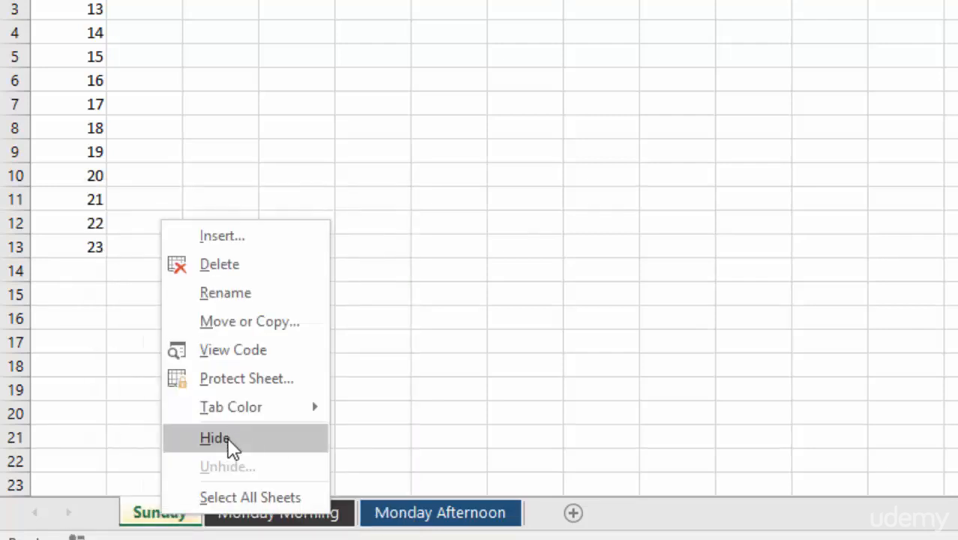
pyautogui.click(193, 524)
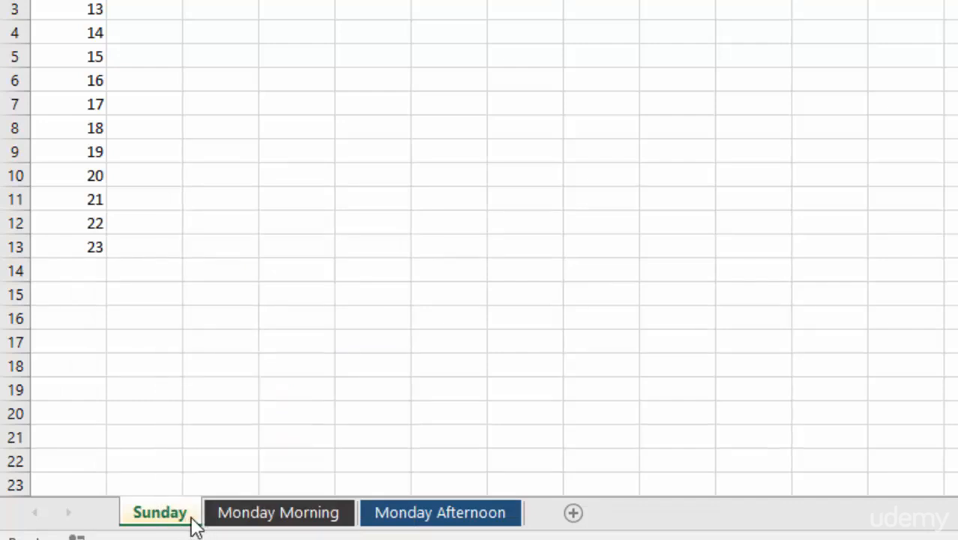
pyautogui.rightClick(192, 524)
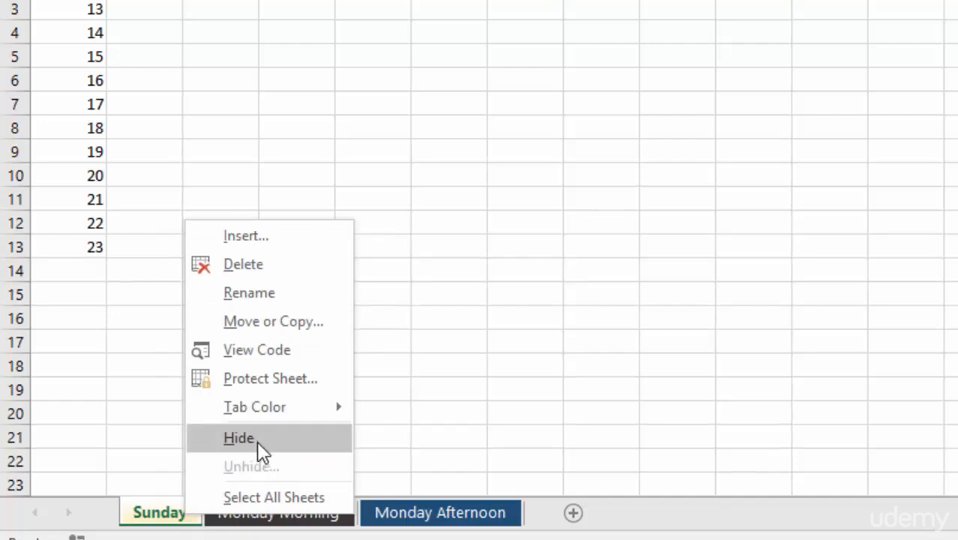
pyautogui.press('Escape')
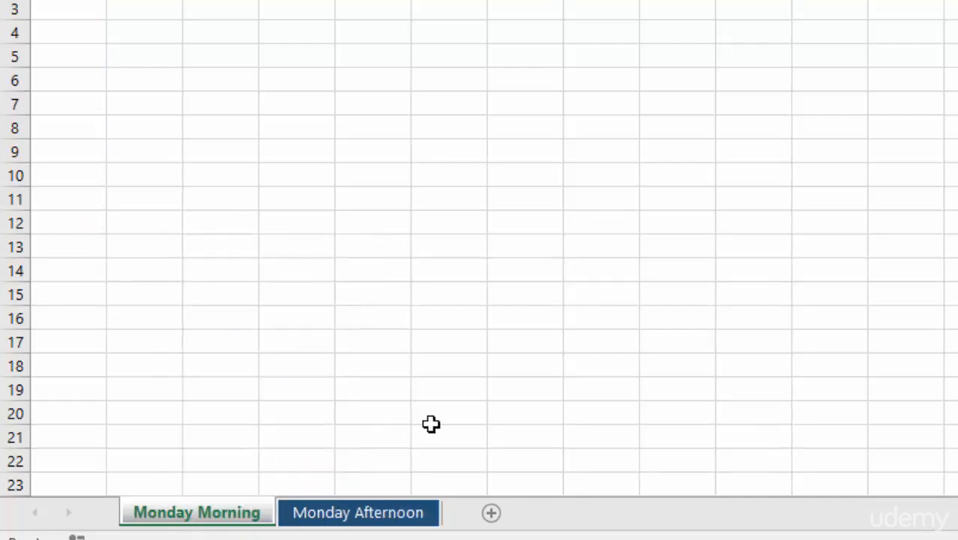
# Step: Unhide the Sunday worksheet in Book4
pyautogui.rightClick(204, 523)
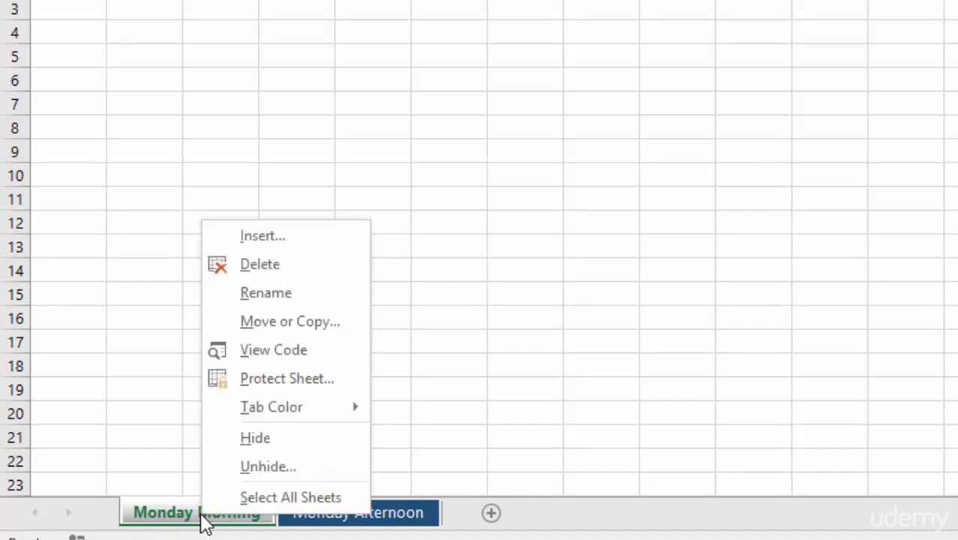
pyautogui.click(265, 472)
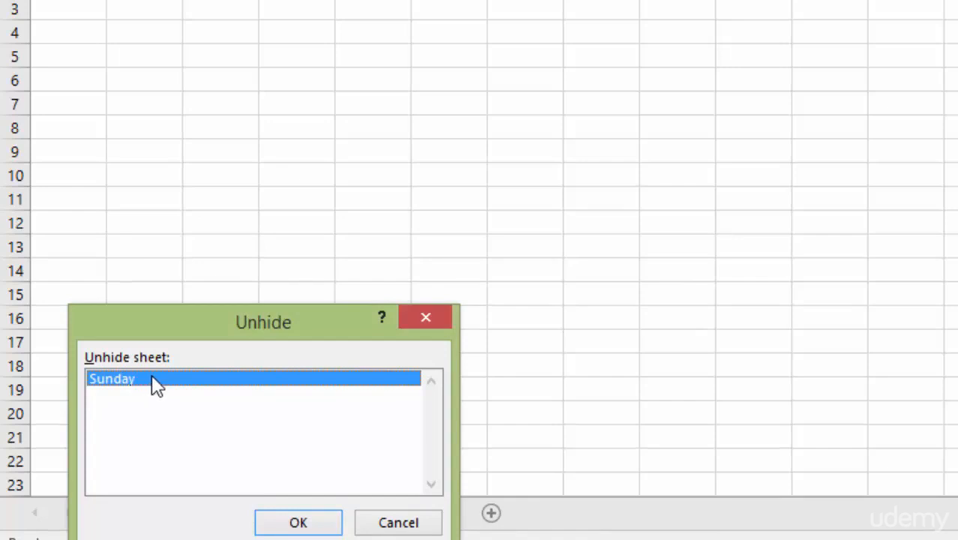
pyautogui.click(321, 523)
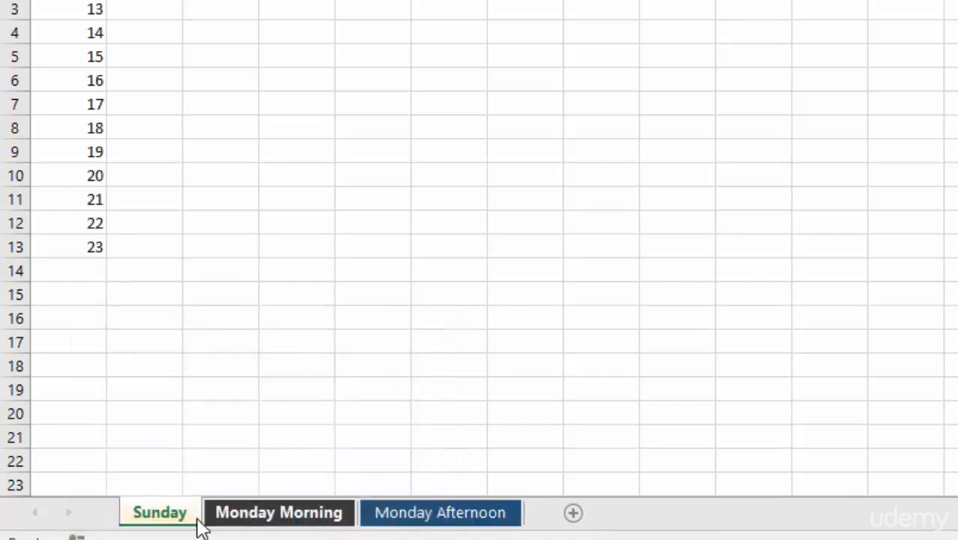